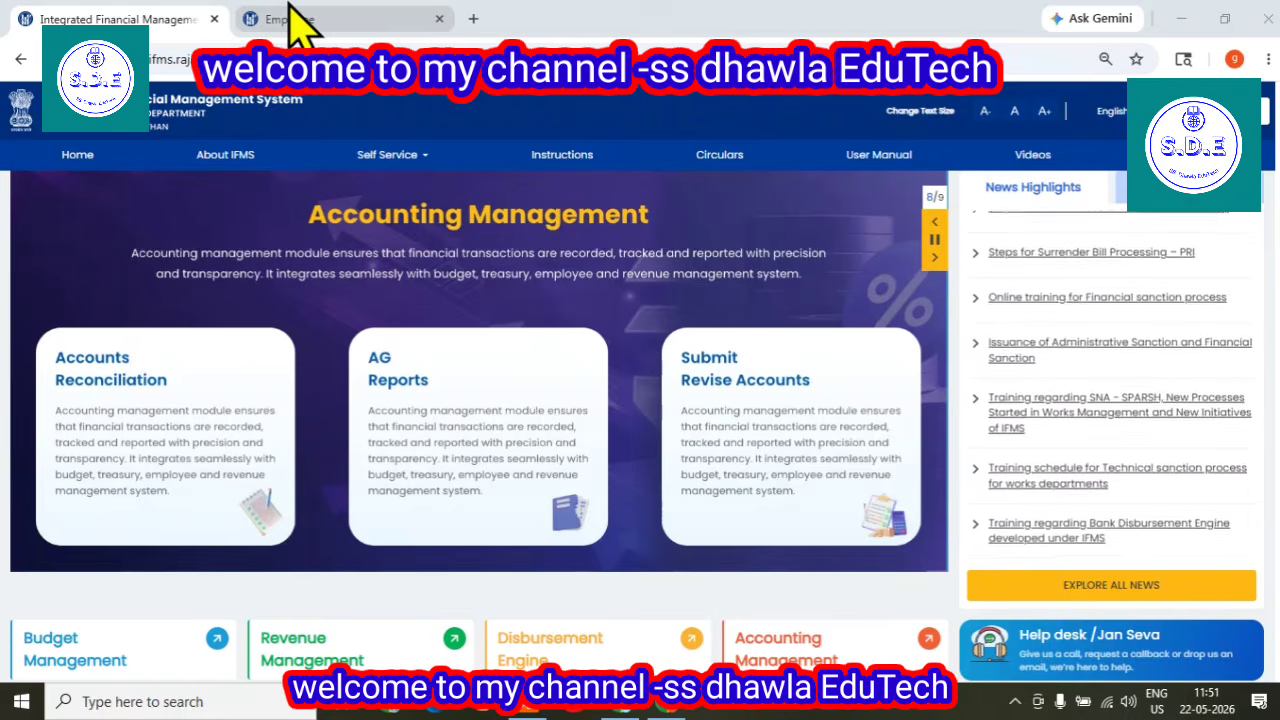
Open the Allowance Sanction (Individual) page in the Employee tab and highlight the basic pay in the employee's allowance details
left_click(300, 22)
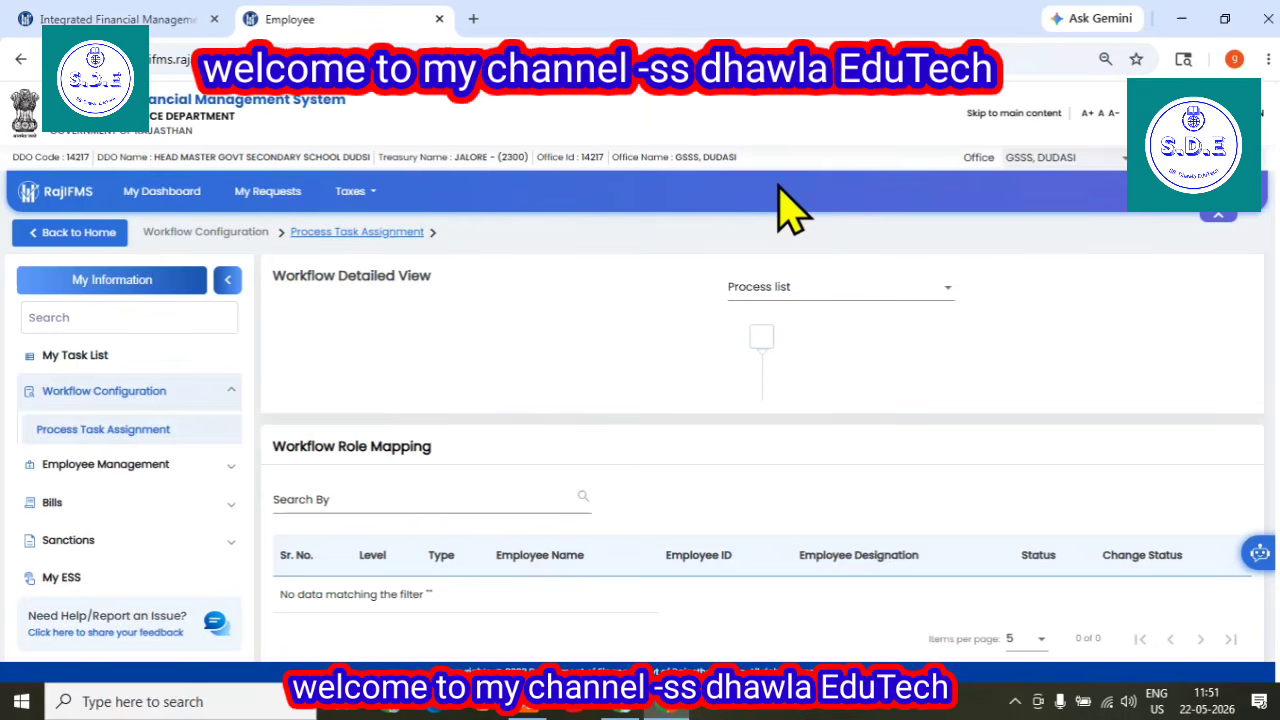
scroll(271, 405, "down", 2)
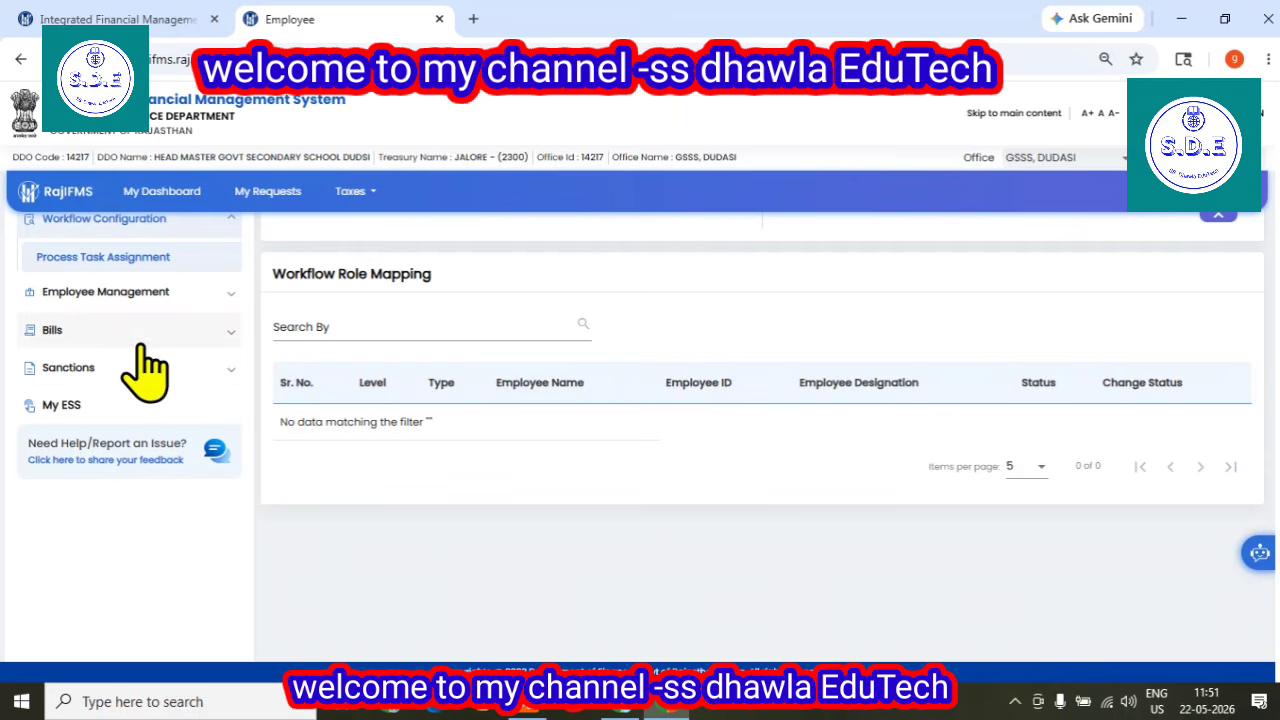
left_click(52, 370)
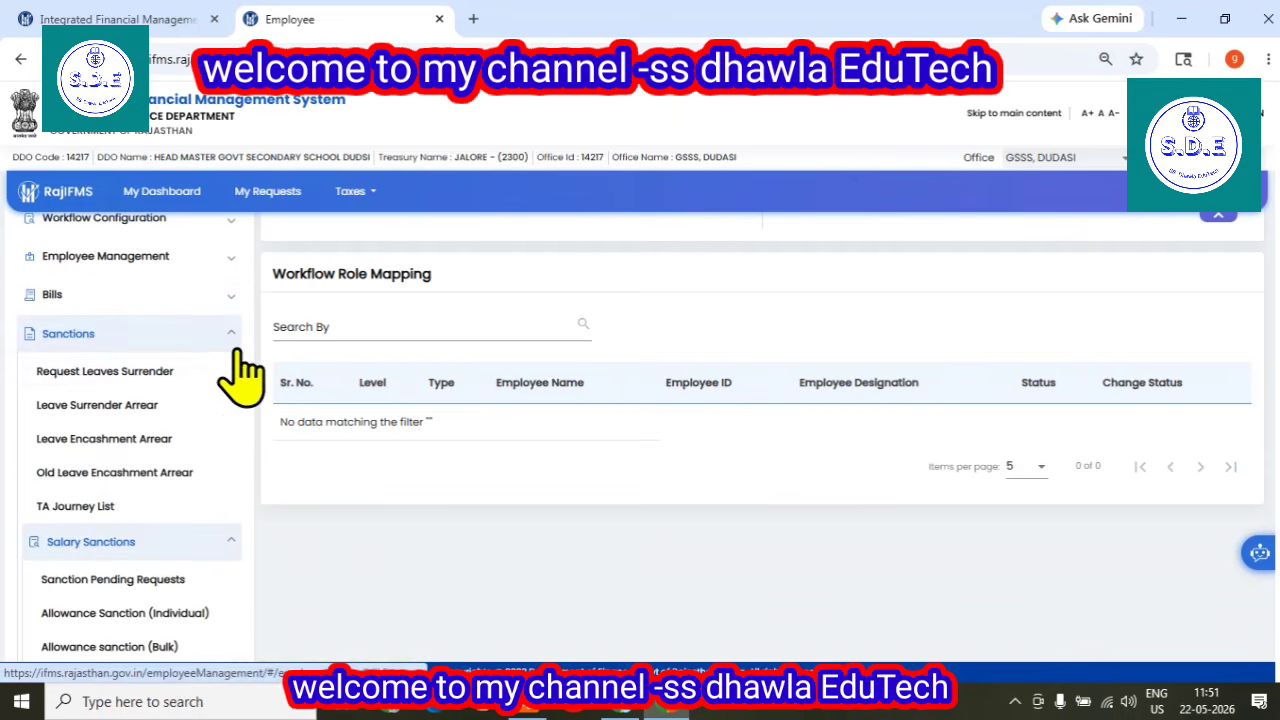
scroll(157, 471, "down", 1)
scroll(230, 493, "down", 1)
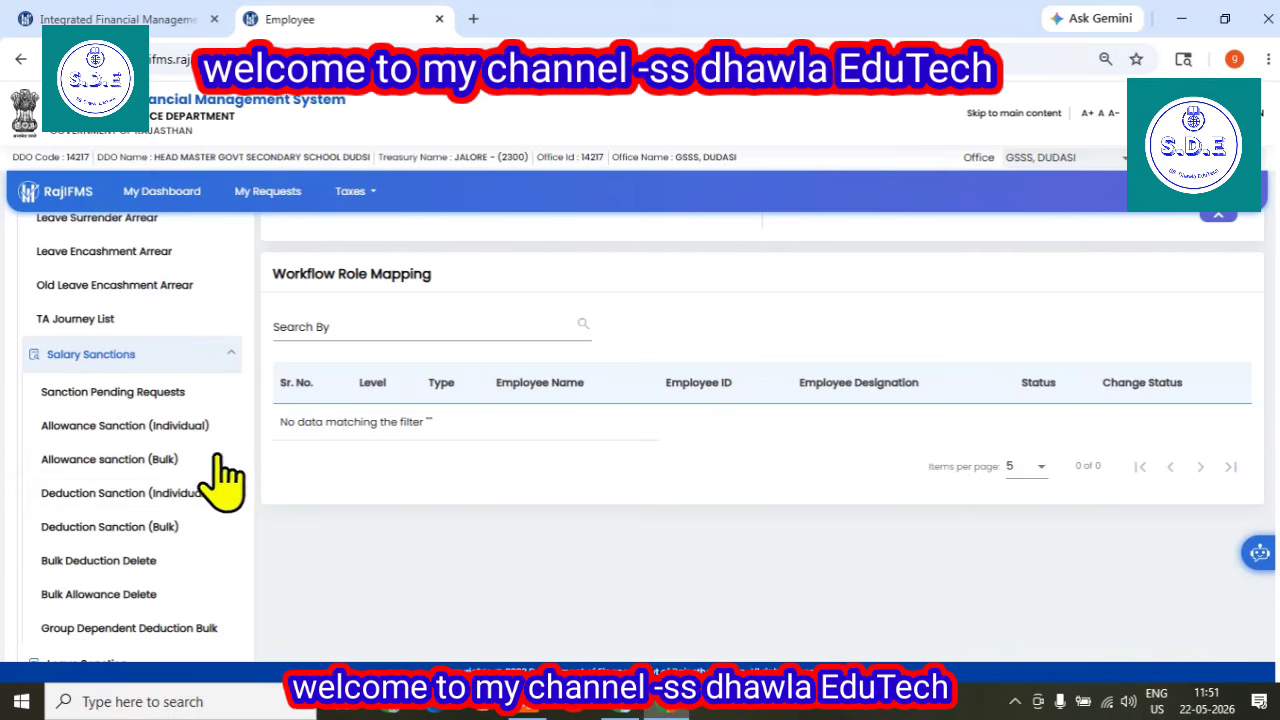
left_click(87, 430)
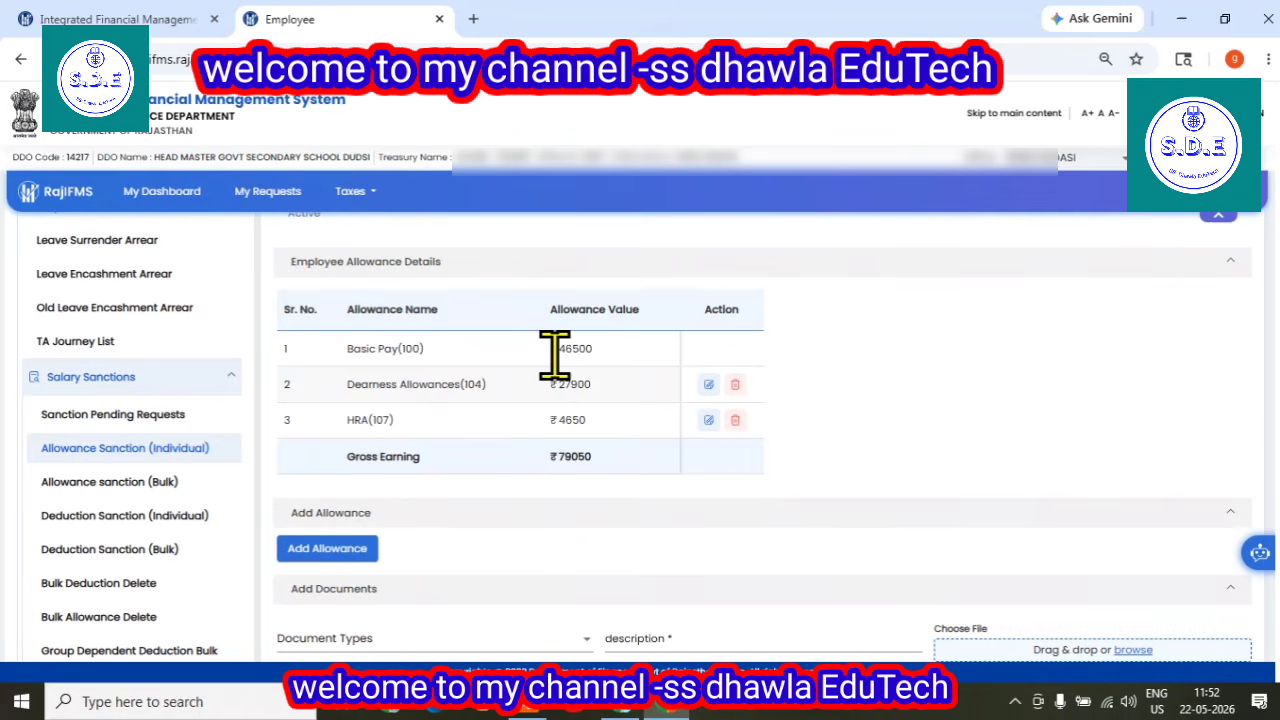
left_click_drag(556, 349, 592, 348)
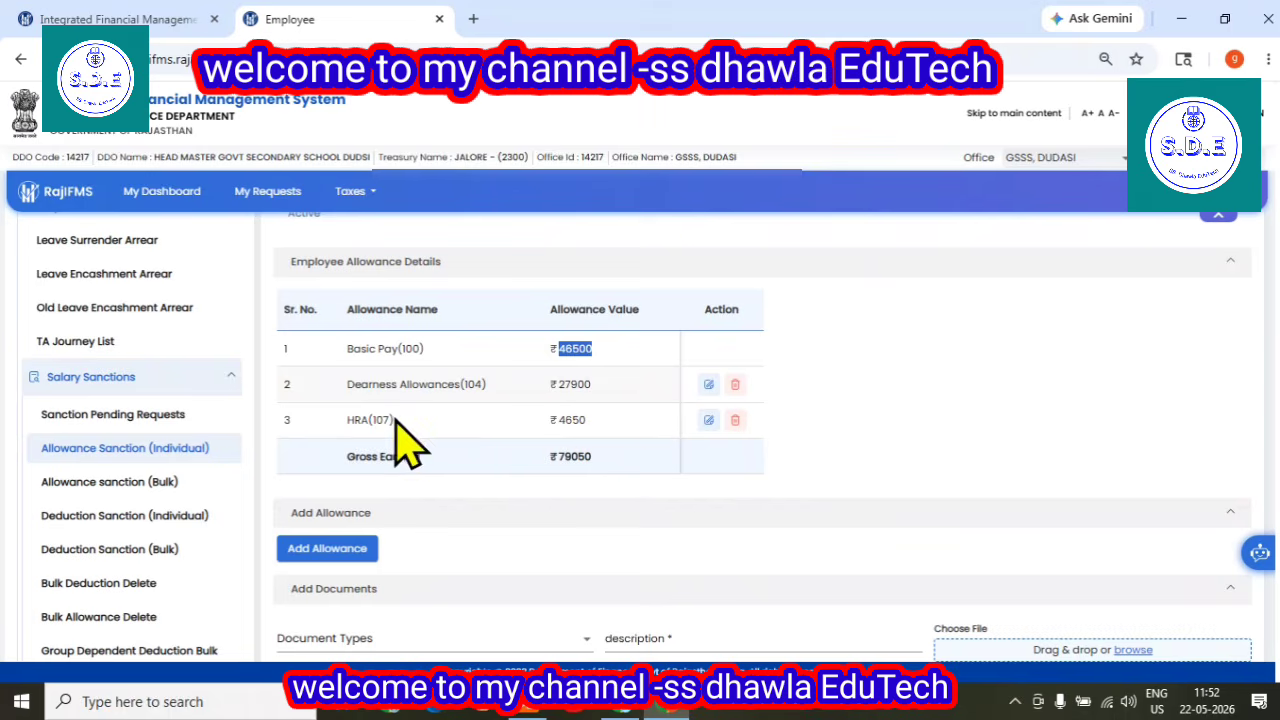
Edit the Dearness Allowances(104) entry, setting the effective salary month to JANUARY (2026)
left_click(710, 386)
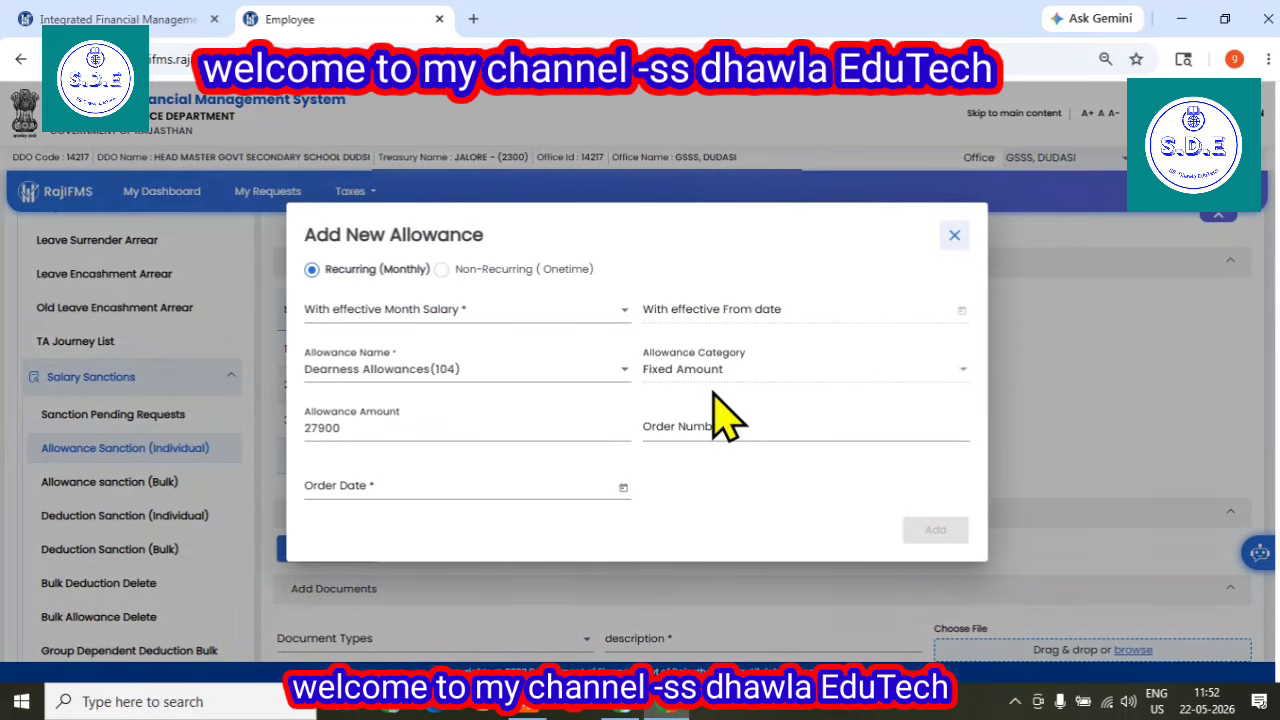
left_click(393, 316)
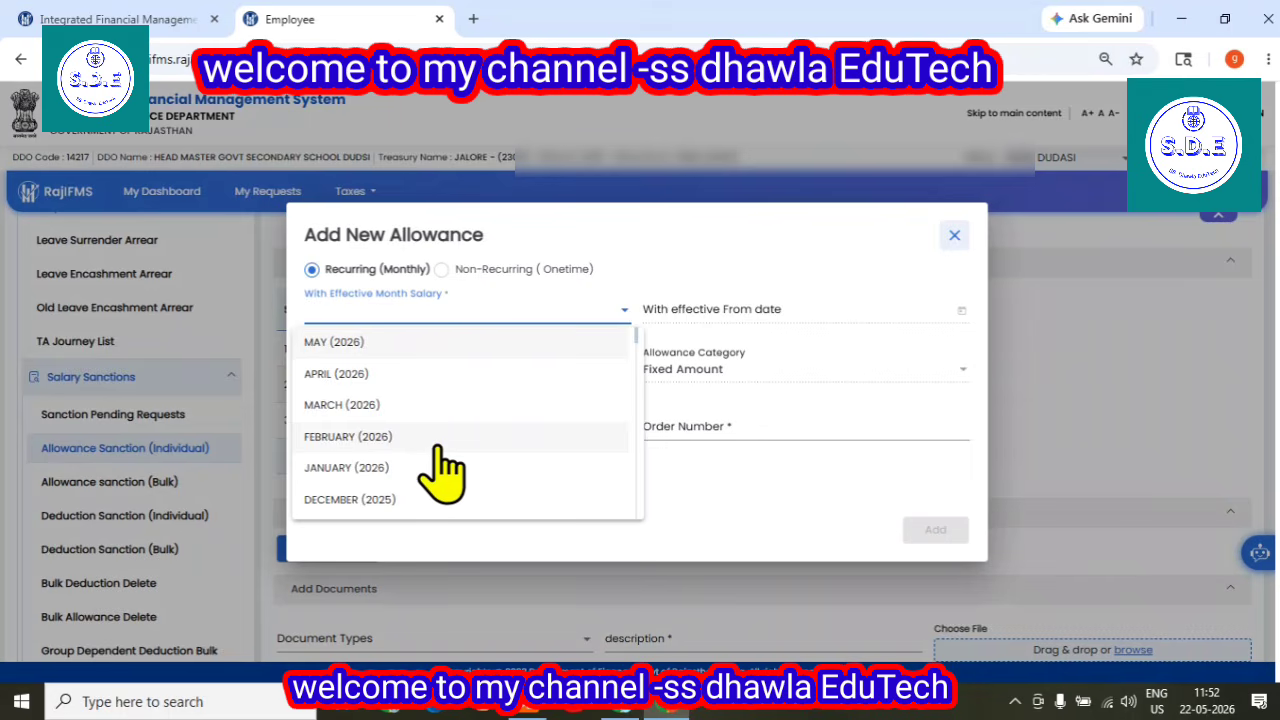
left_click(368, 342)
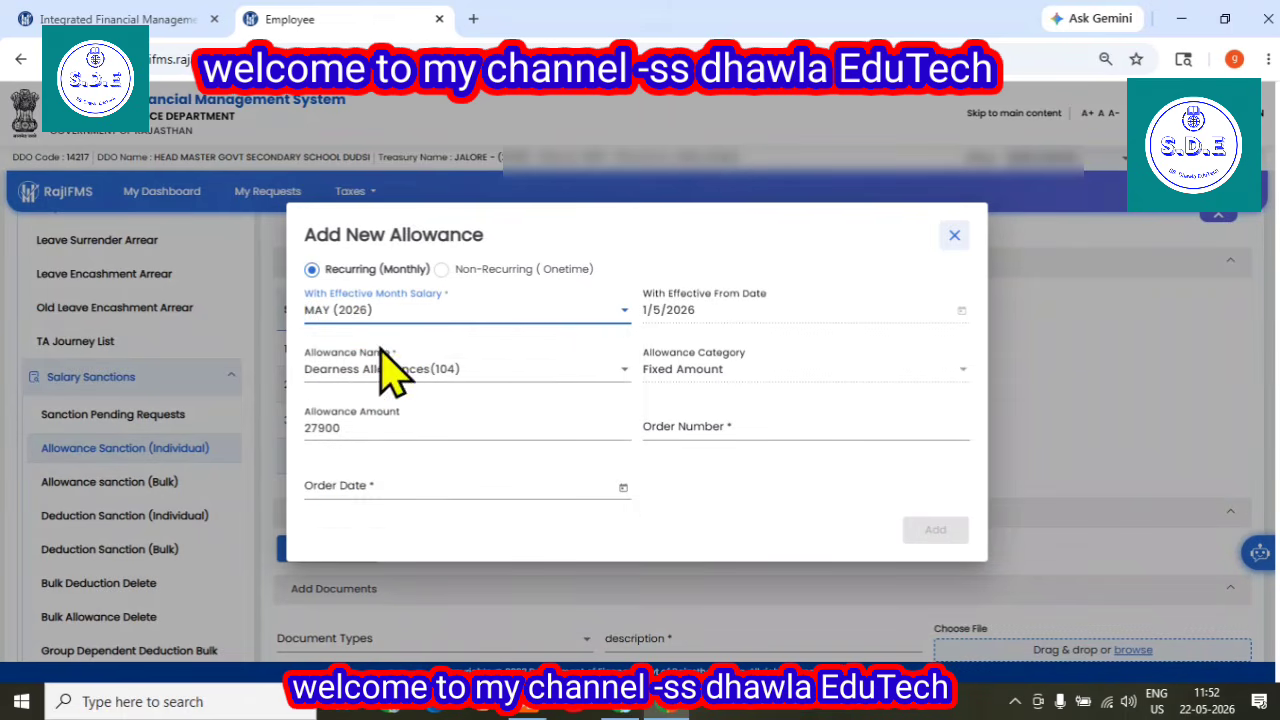
left_click(393, 313)
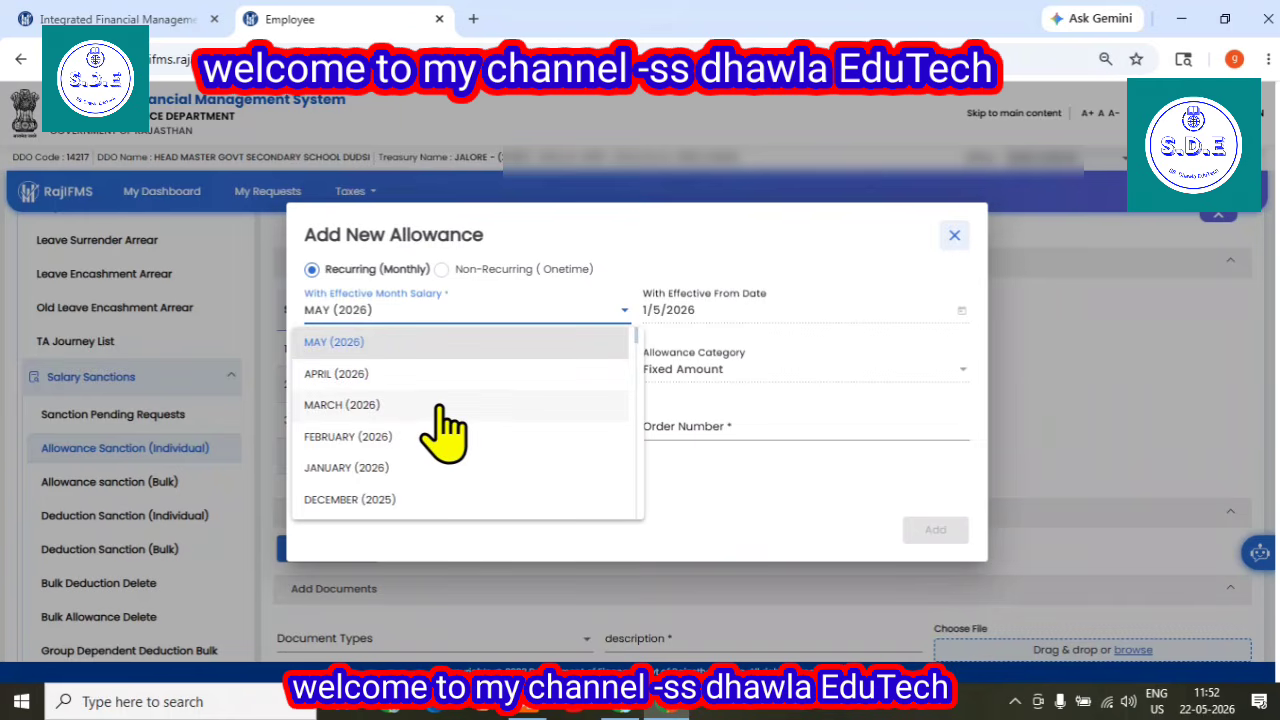
scroll(409, 407, "down", 3)
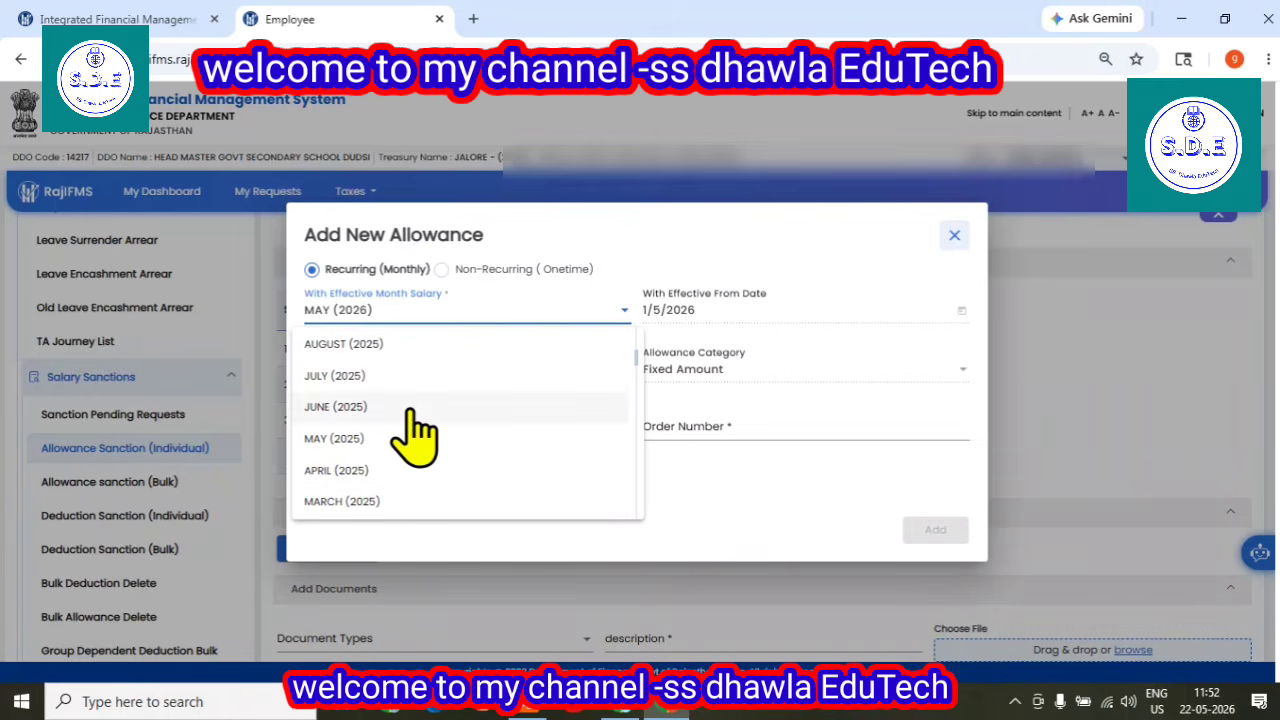
scroll(416, 432, "down", 6)
scroll(455, 497, "up", 9)
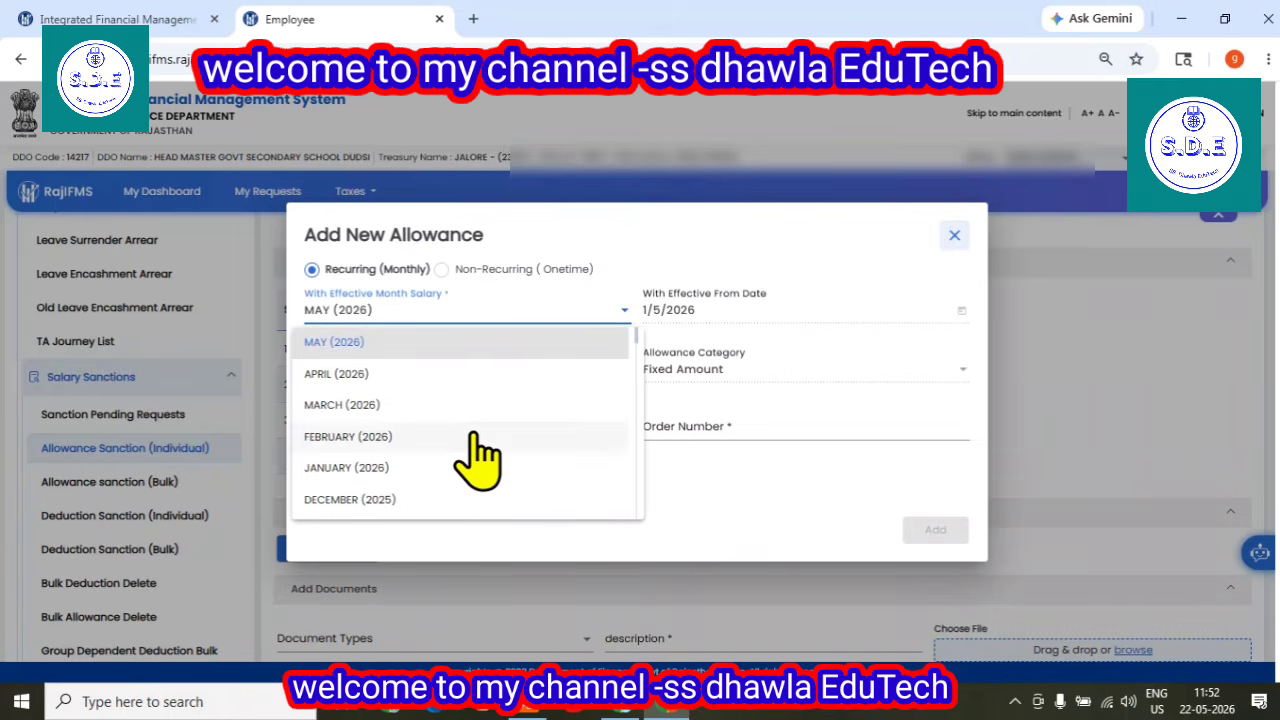
left_click(355, 468)
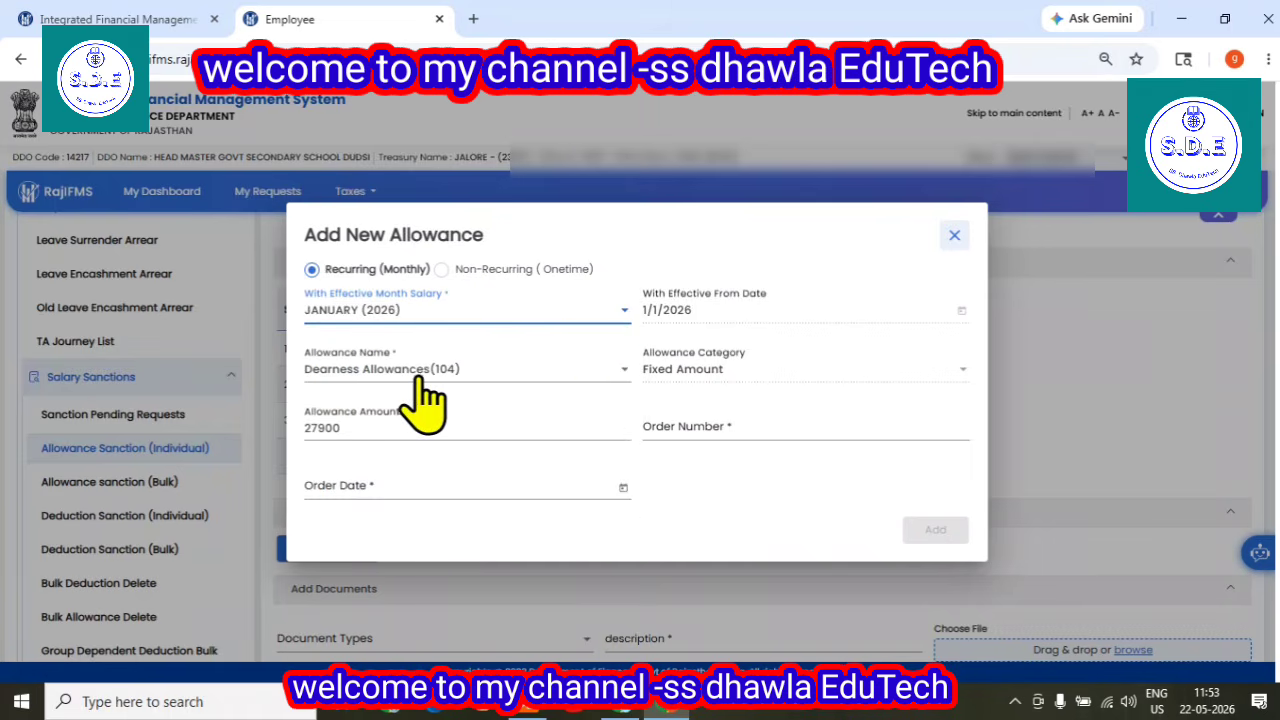
Fill in the order date 21/5/2026 and an order number for the dearness allowance, and close the form without adding it
left_click(374, 428)
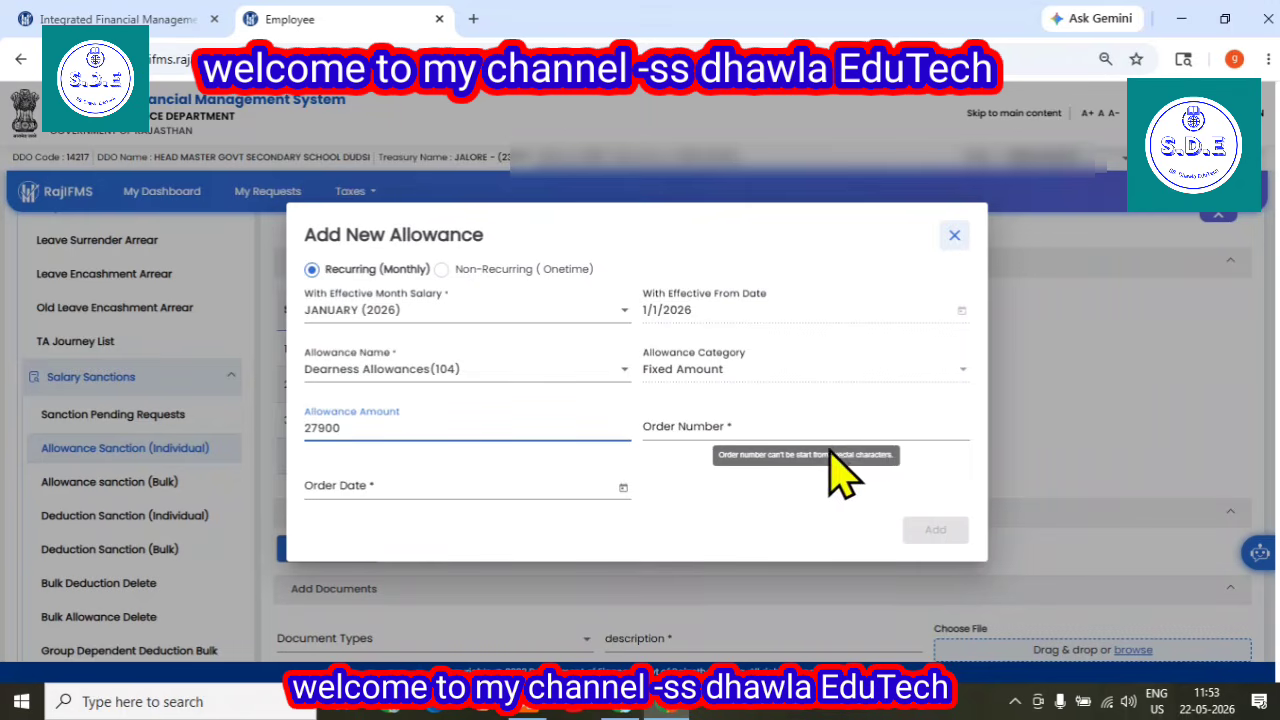
left_click(373, 497)
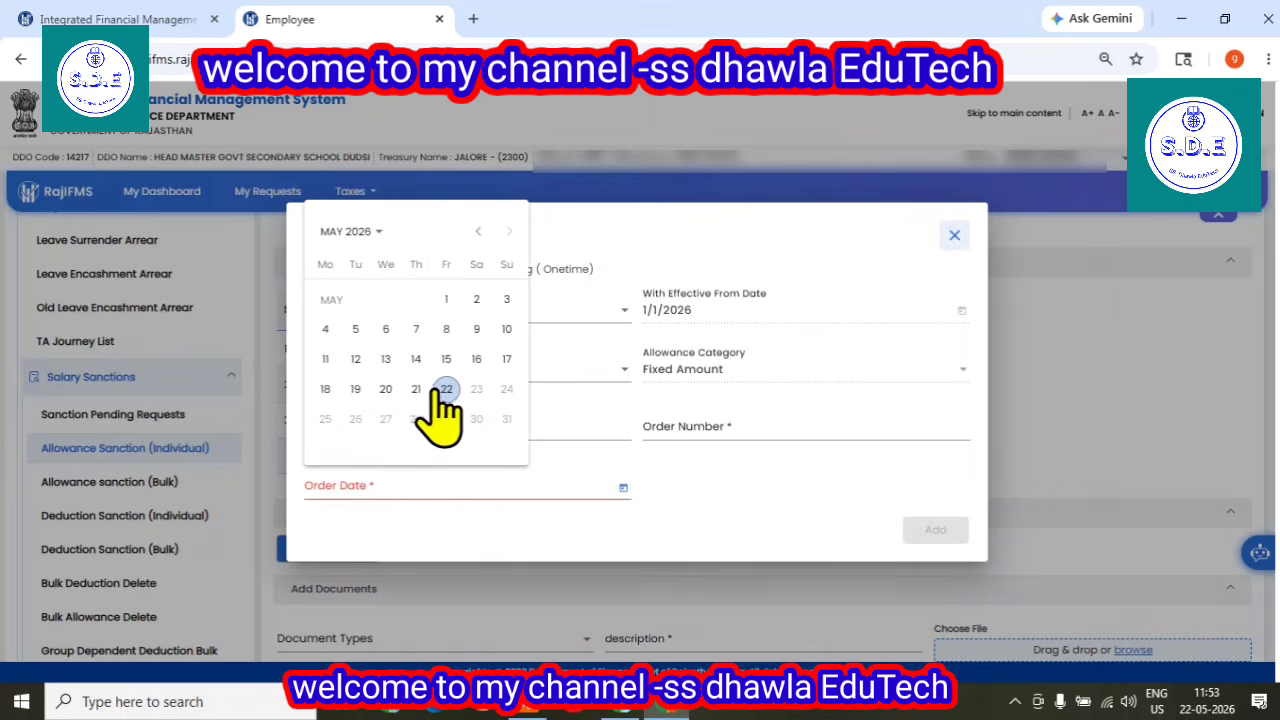
left_click(414, 389)
left_click(686, 422)
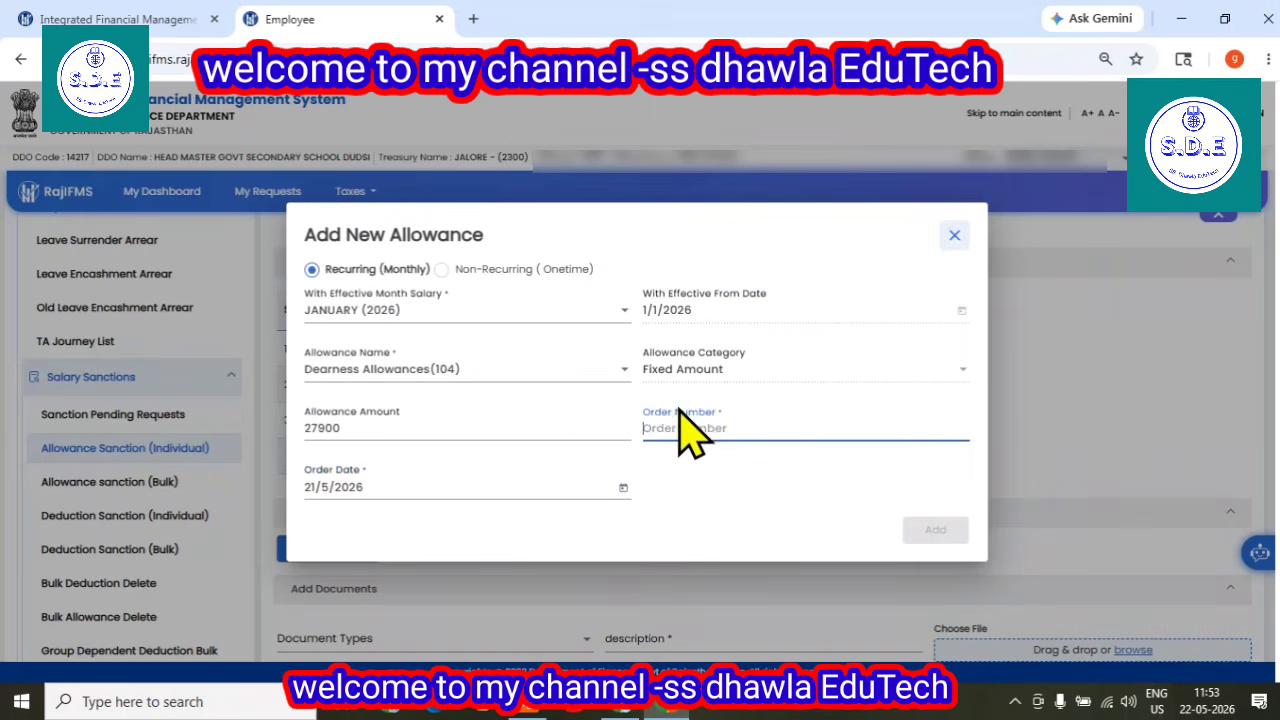
type("45")
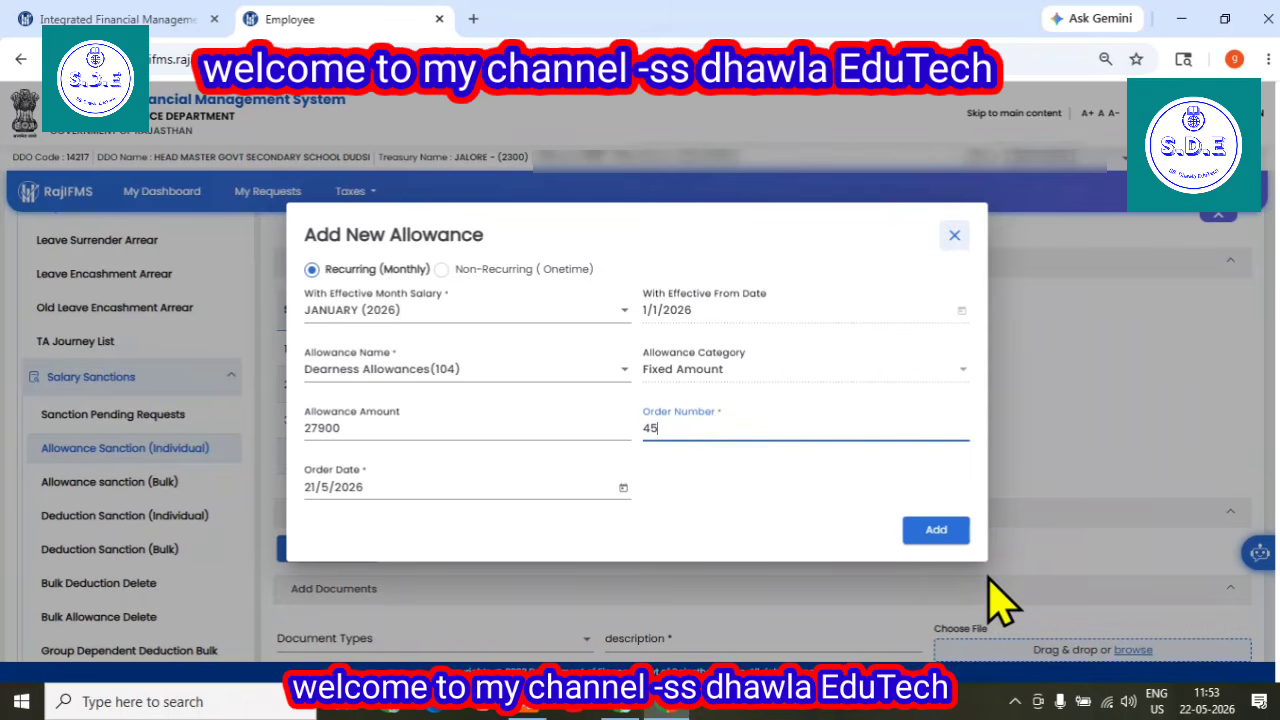
left_click(954, 235)
Open the Deduction Sanction (Individual) page and examine the employee's deduction details
scroll(1050, 595, "down", 1)
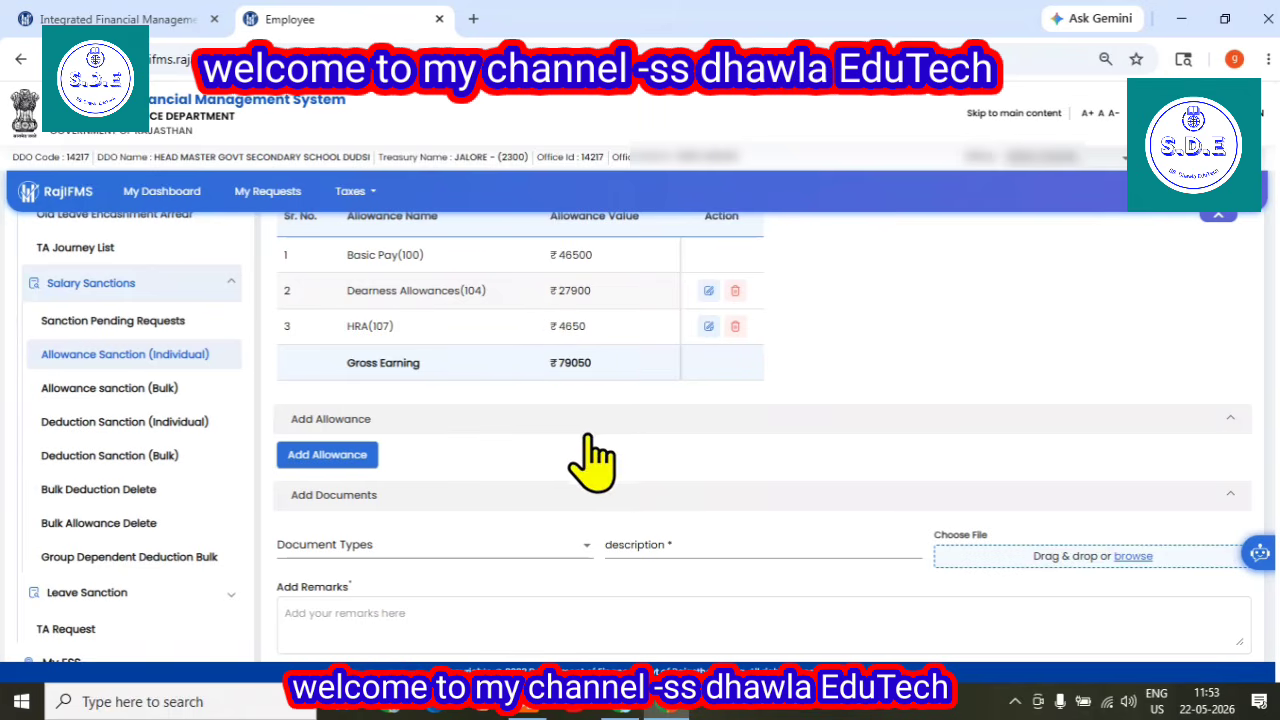
left_click(117, 428)
scroll(557, 451, "down", 3)
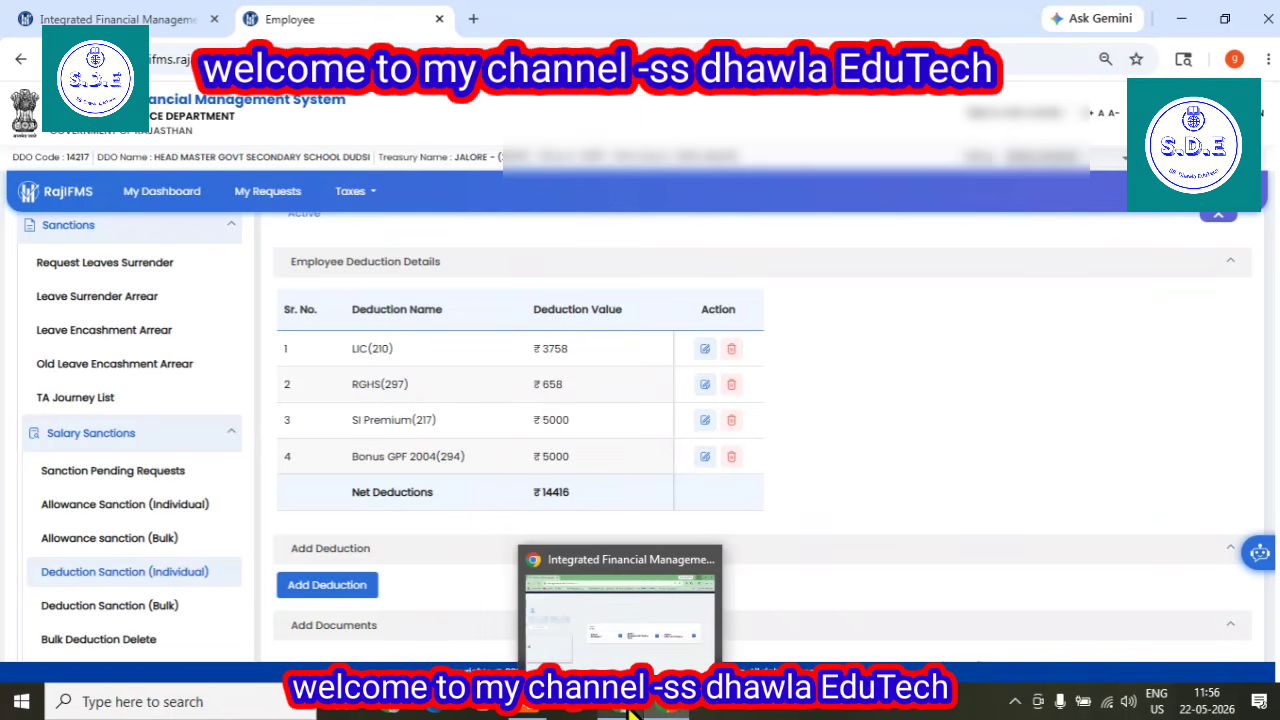
Switch to the other browser window, access the workspace with the offered desk role, and open the PRI Management module
left_click(700, 660)
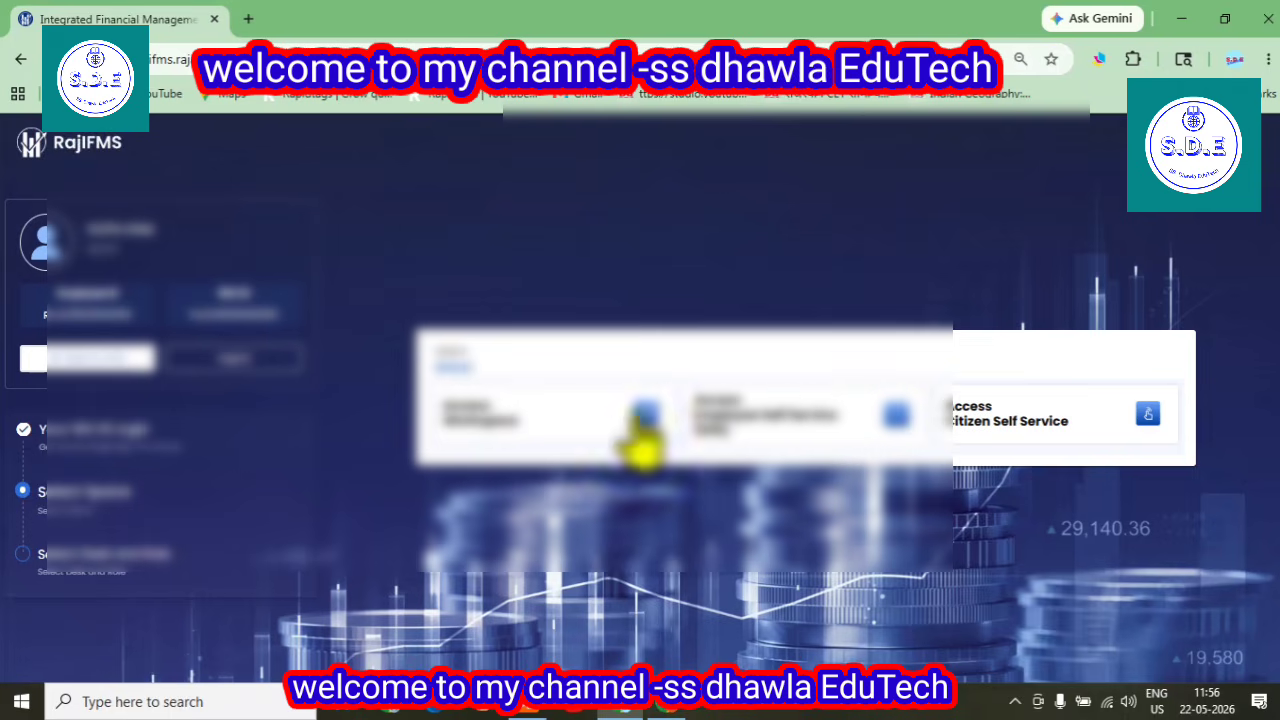
left_click(563, 440)
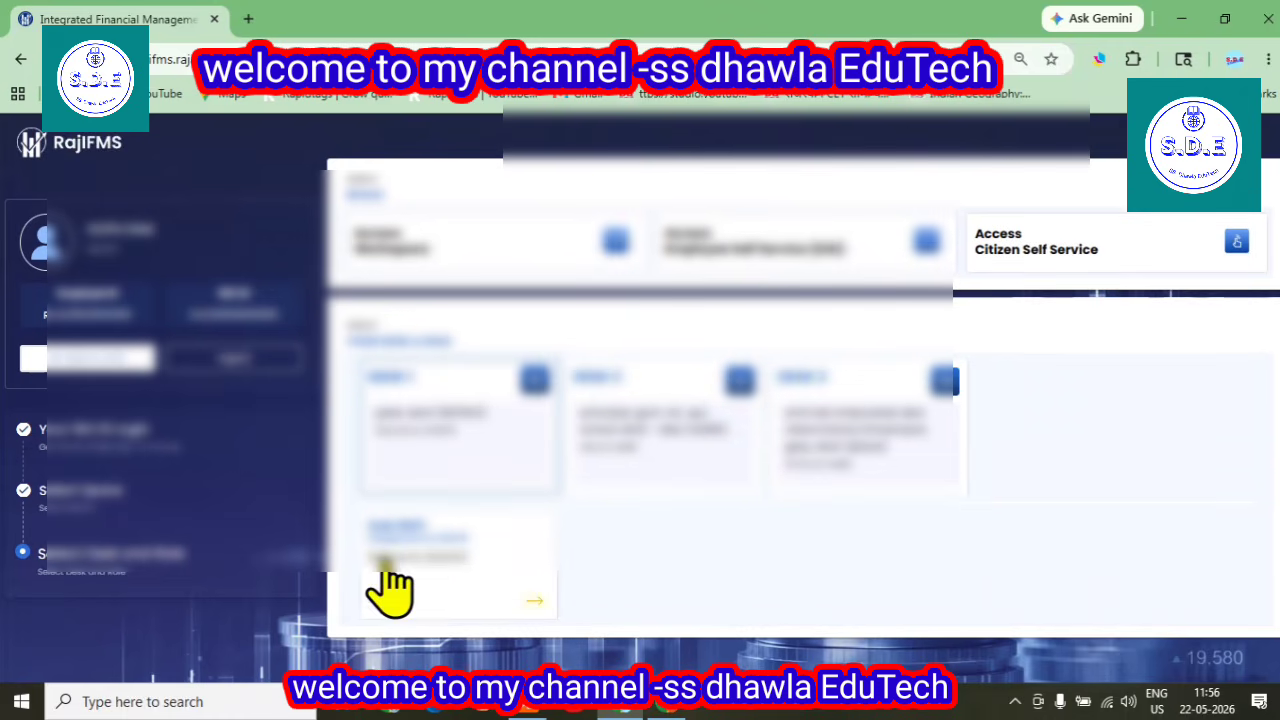
left_click(434, 551)
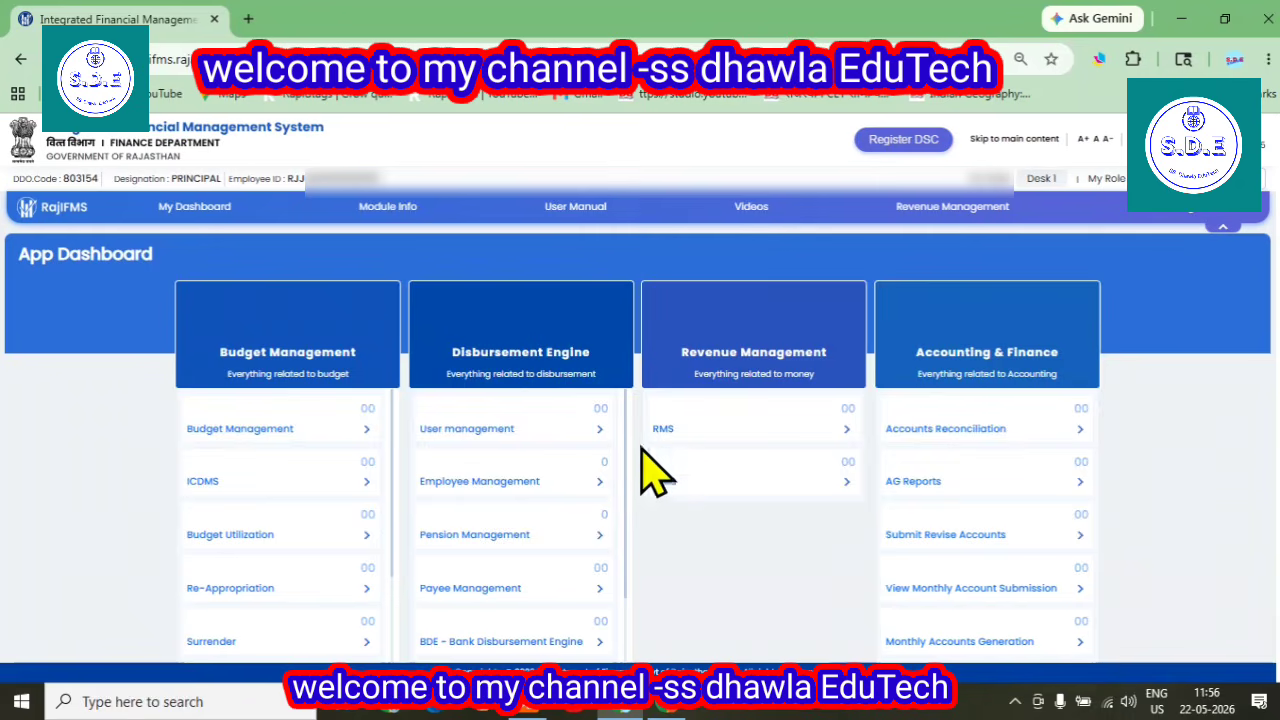
left_click(496, 424)
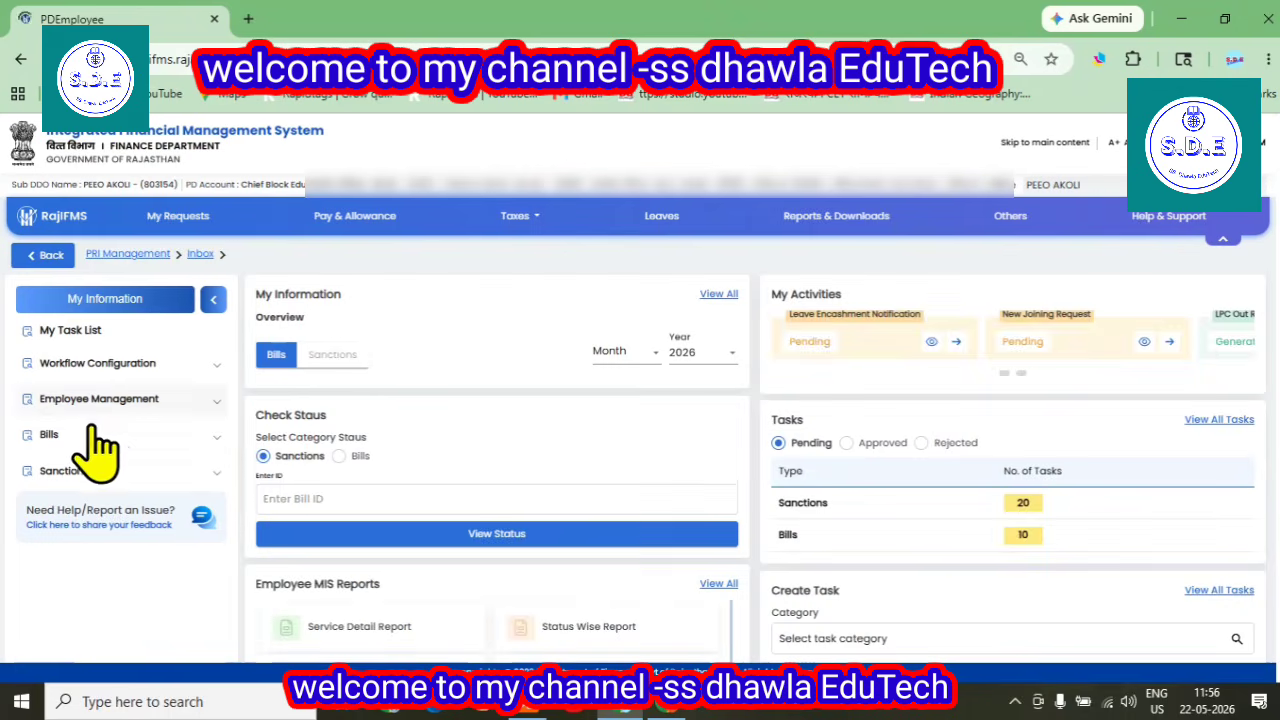
Open the Allowance Sanction (Individual) page under Salary Sanctions in PRI Management
left_click(91, 472)
scroll(250, 445, "down", 3)
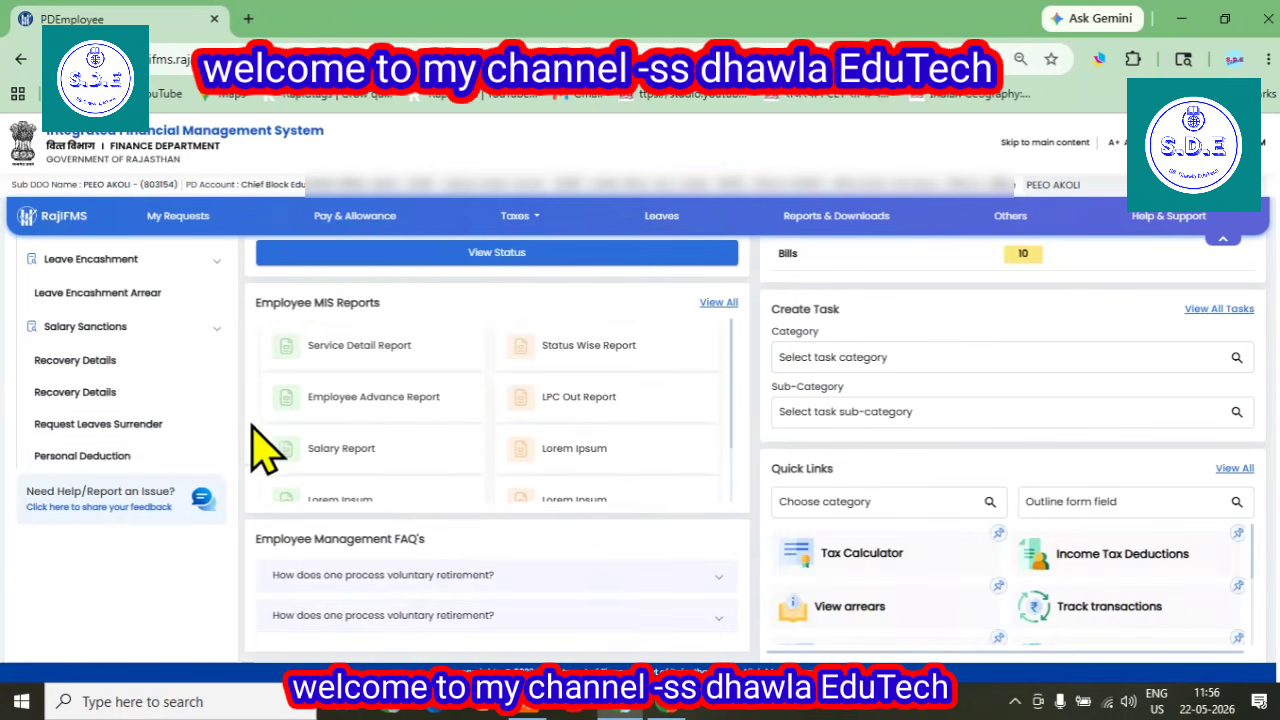
left_click(132, 328)
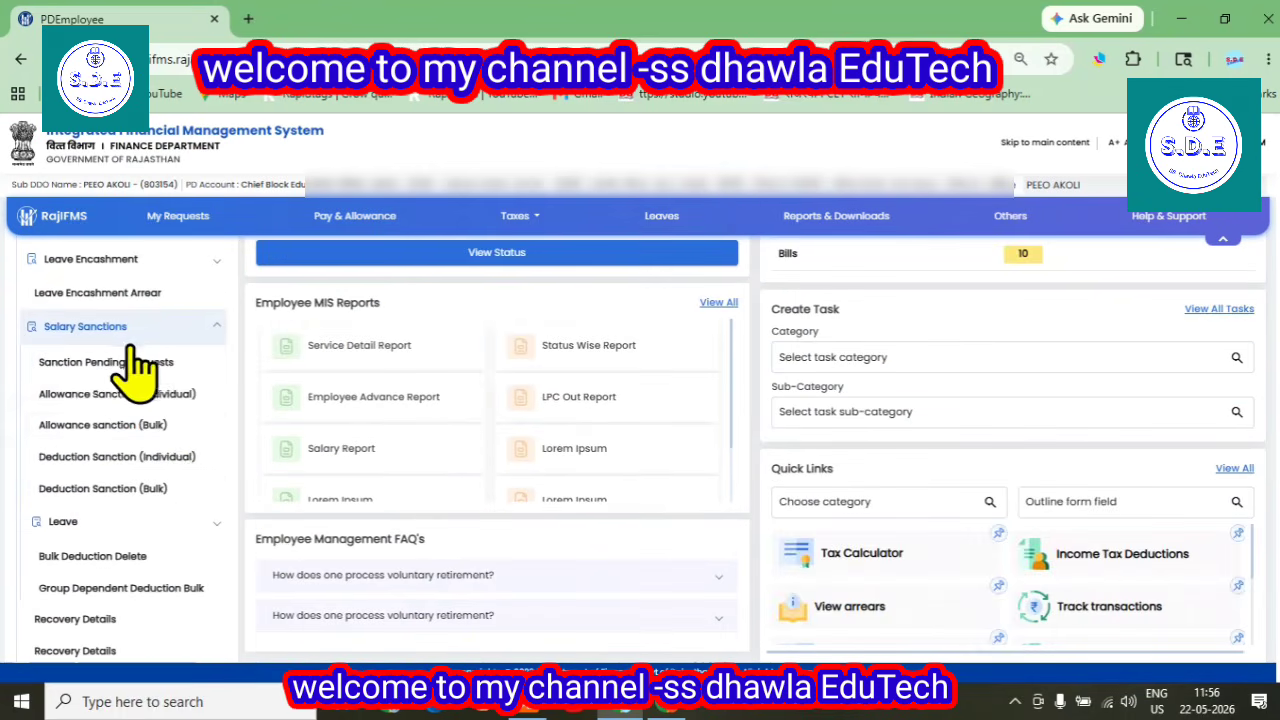
left_click(74, 396)
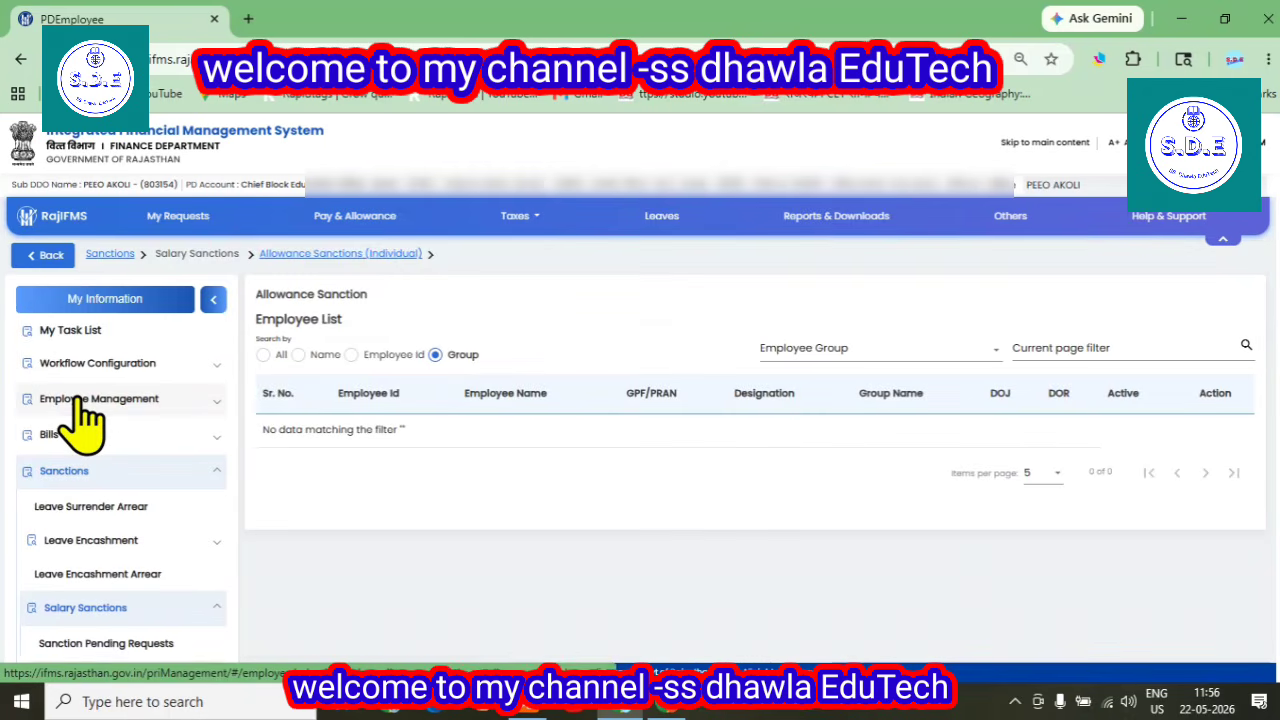
List all employees, initiate an allowance sanction for the first one, and review the allowance details
left_click(263, 355)
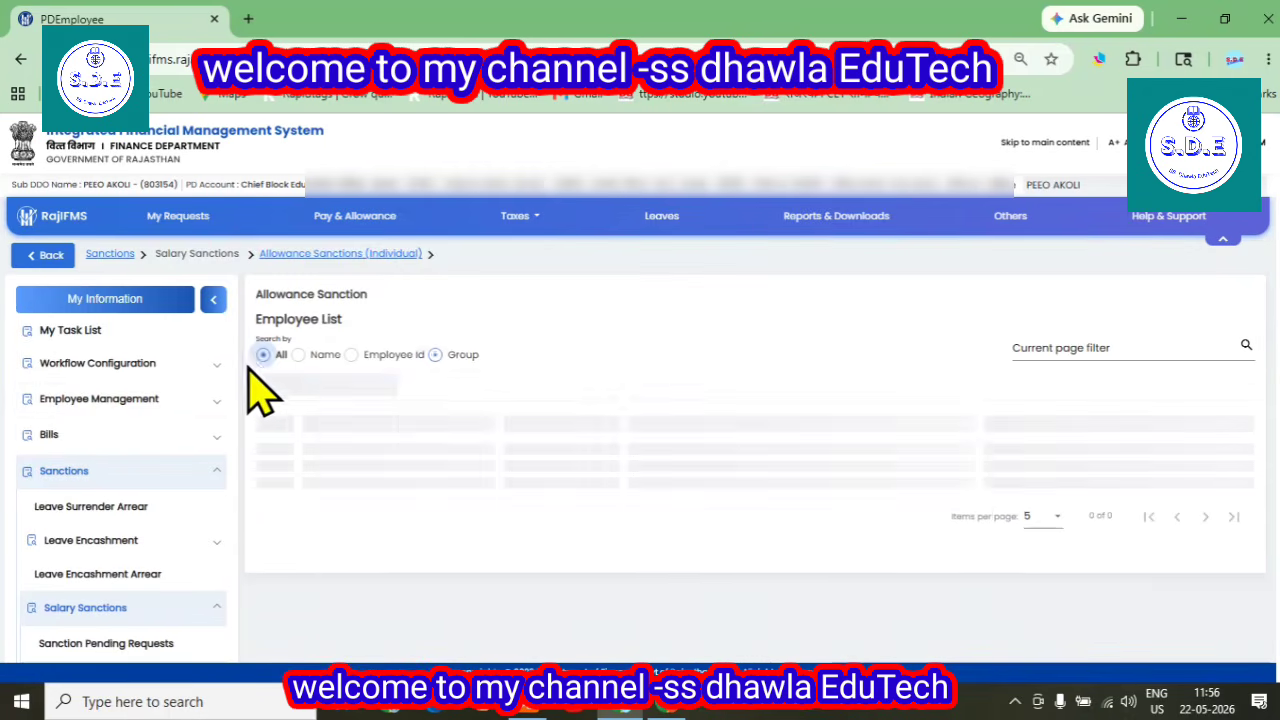
left_click(1236, 432)
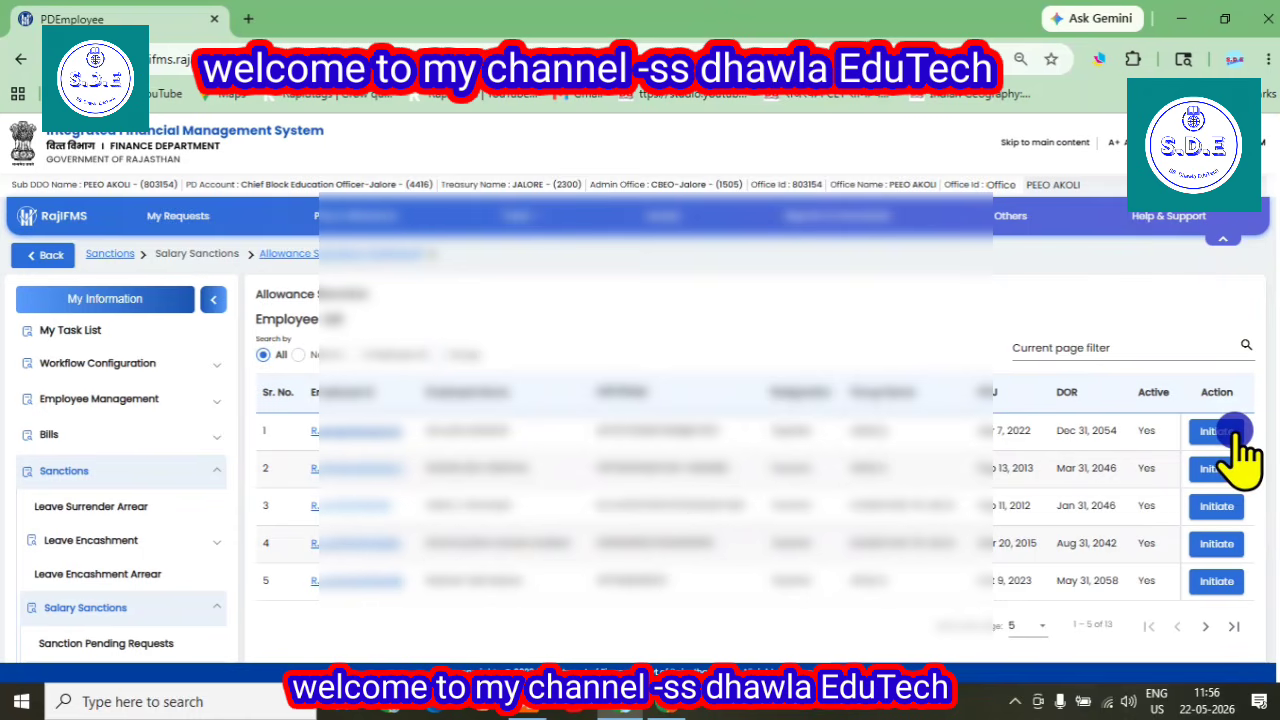
scroll(1150, 465, "down", 3)
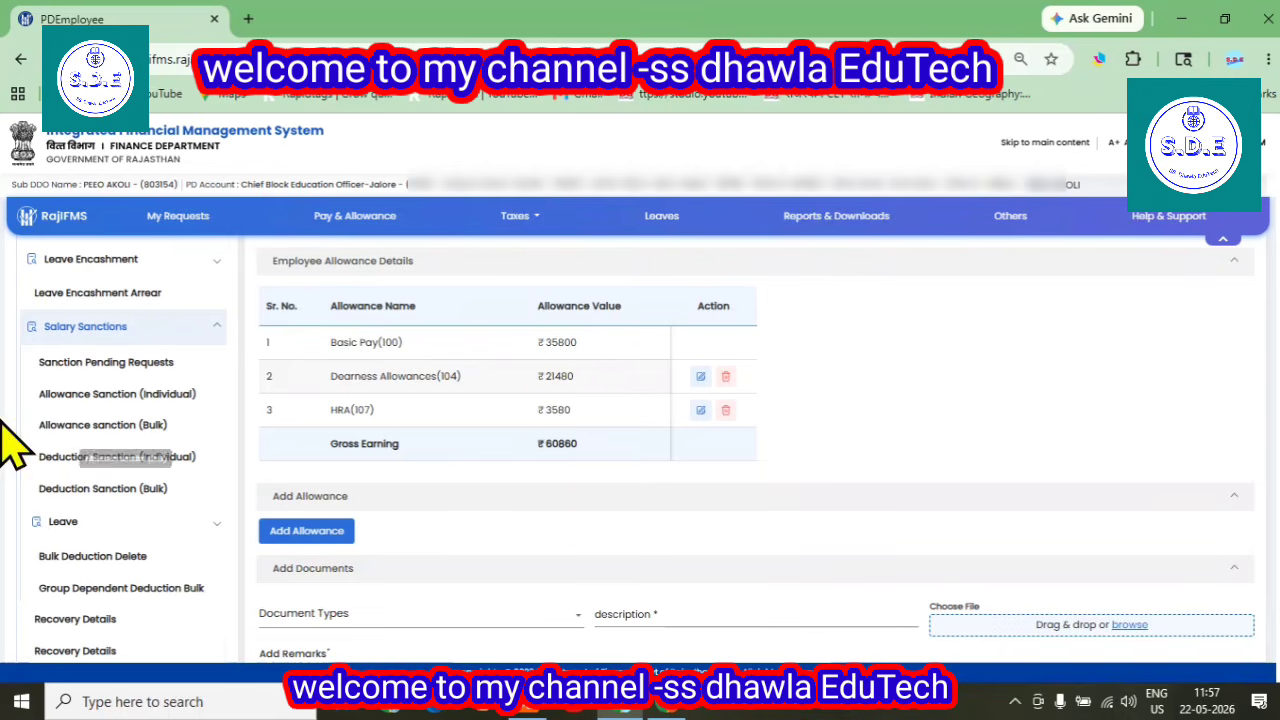
scroll(320, 490, "down", 1)
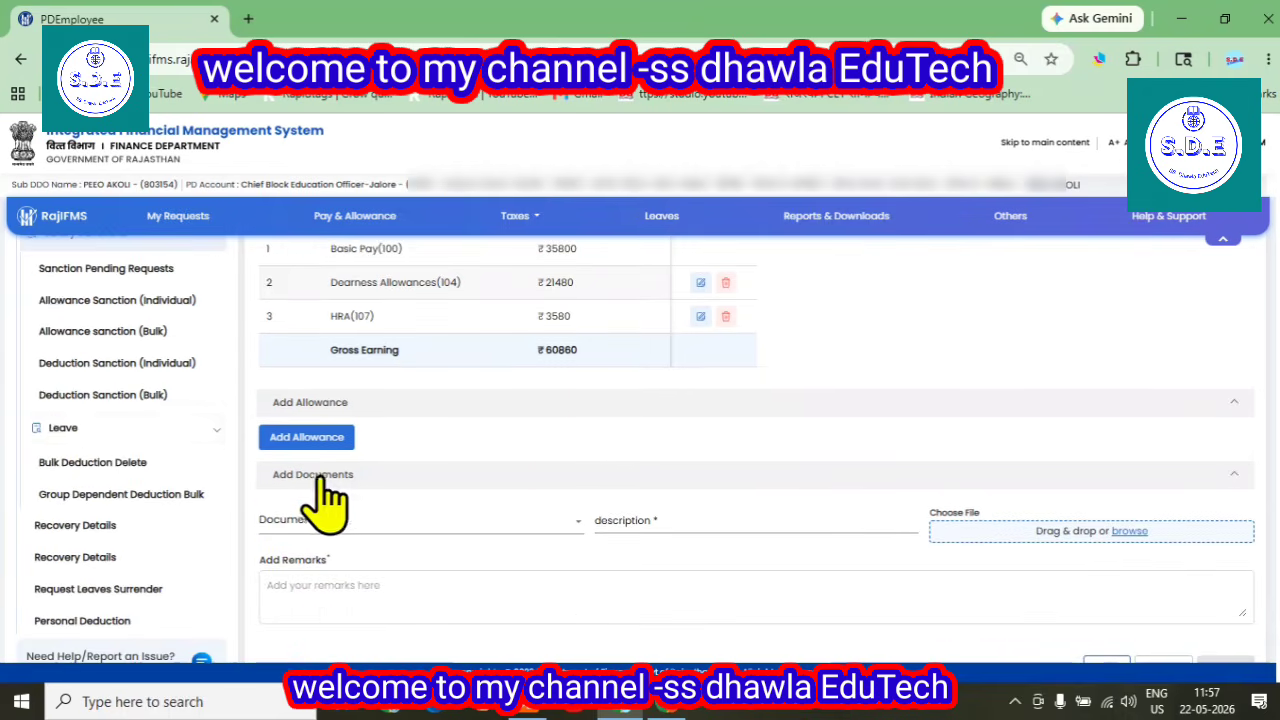
Open the Deduction Sanction (Individual) page, list all employees, and initiate a deduction sanction for the first one
left_click(63, 364)
left_click(263, 354)
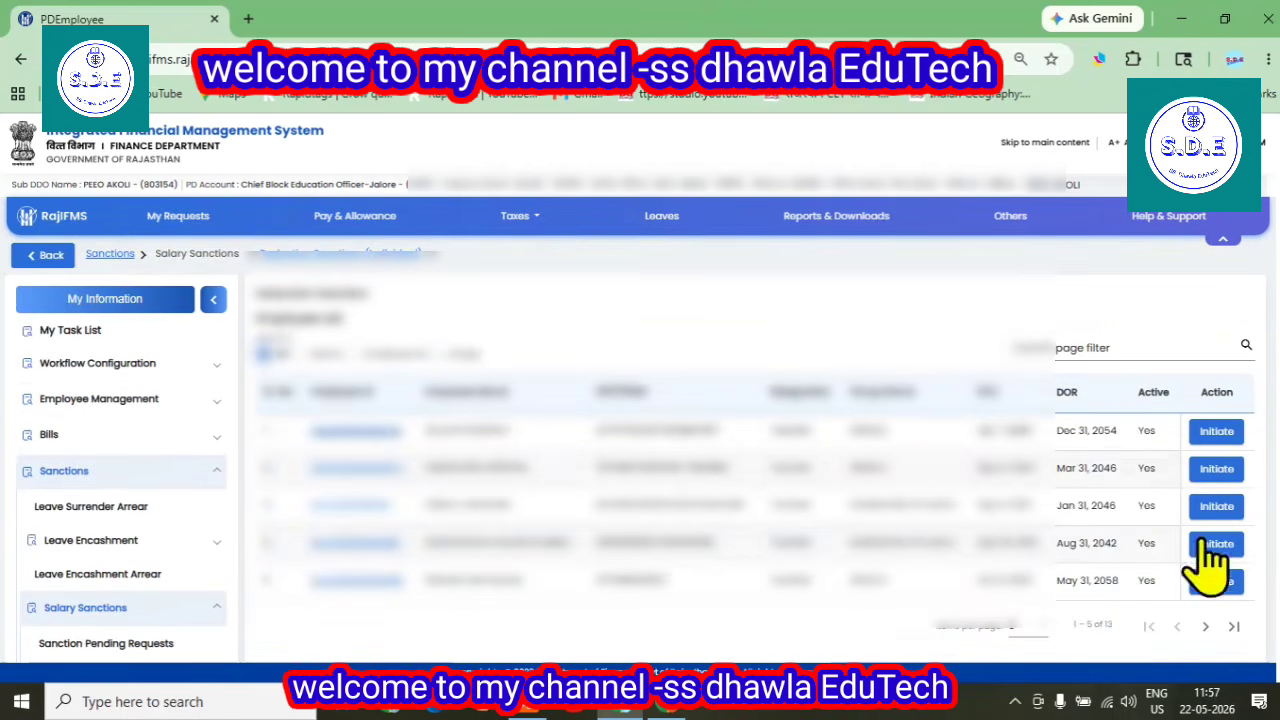
left_click(1210, 435)
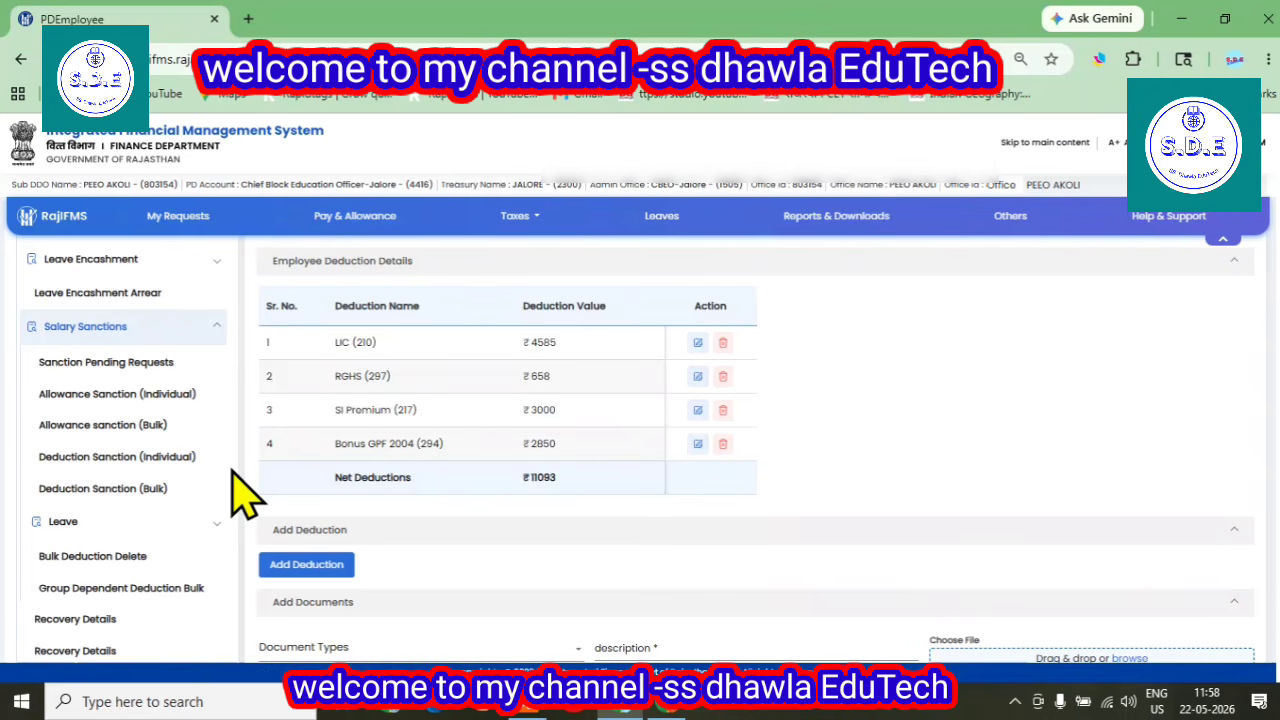
scroll(240, 495, "up", 2)
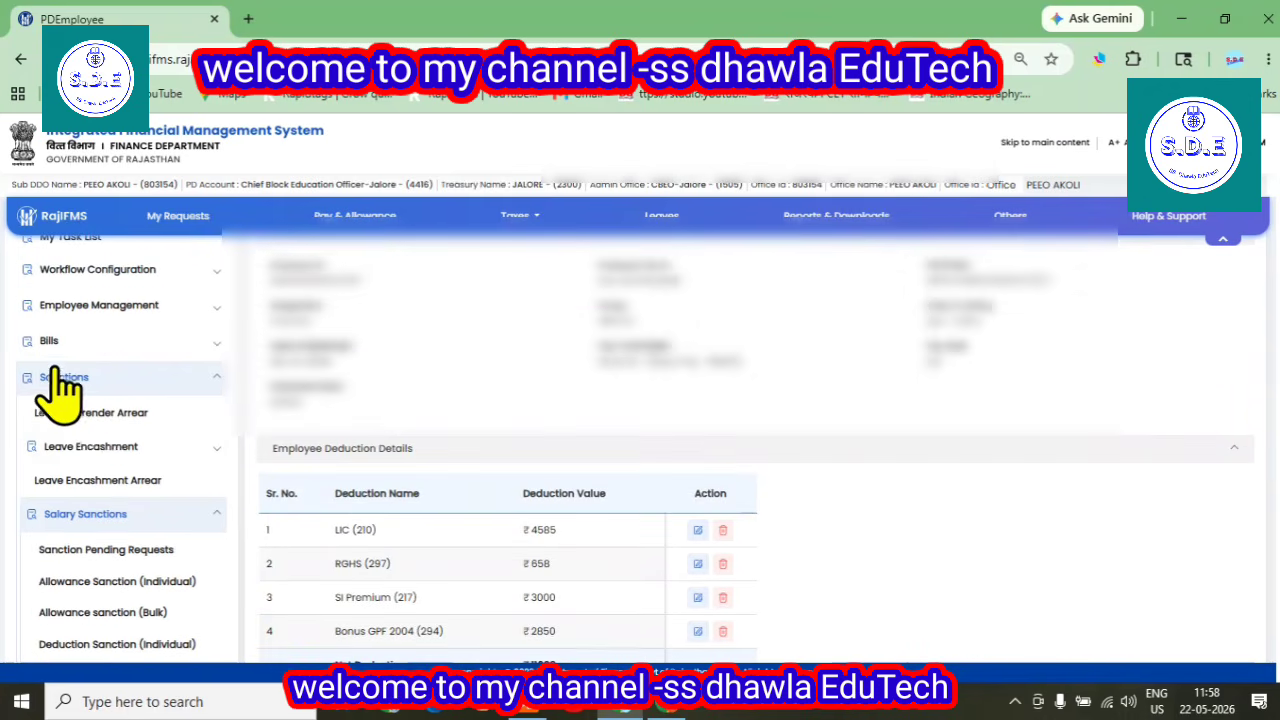
scroll(214, 429, "down", 1)
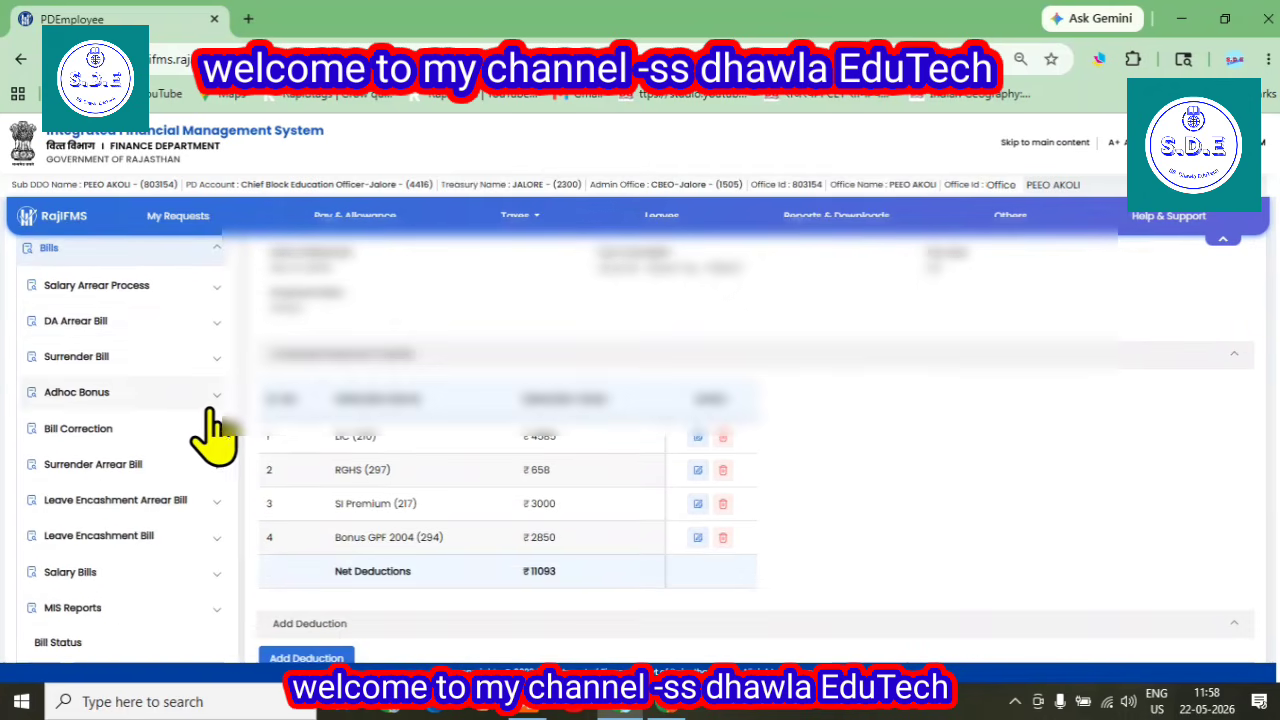
scroll(198, 430, "down", 1)
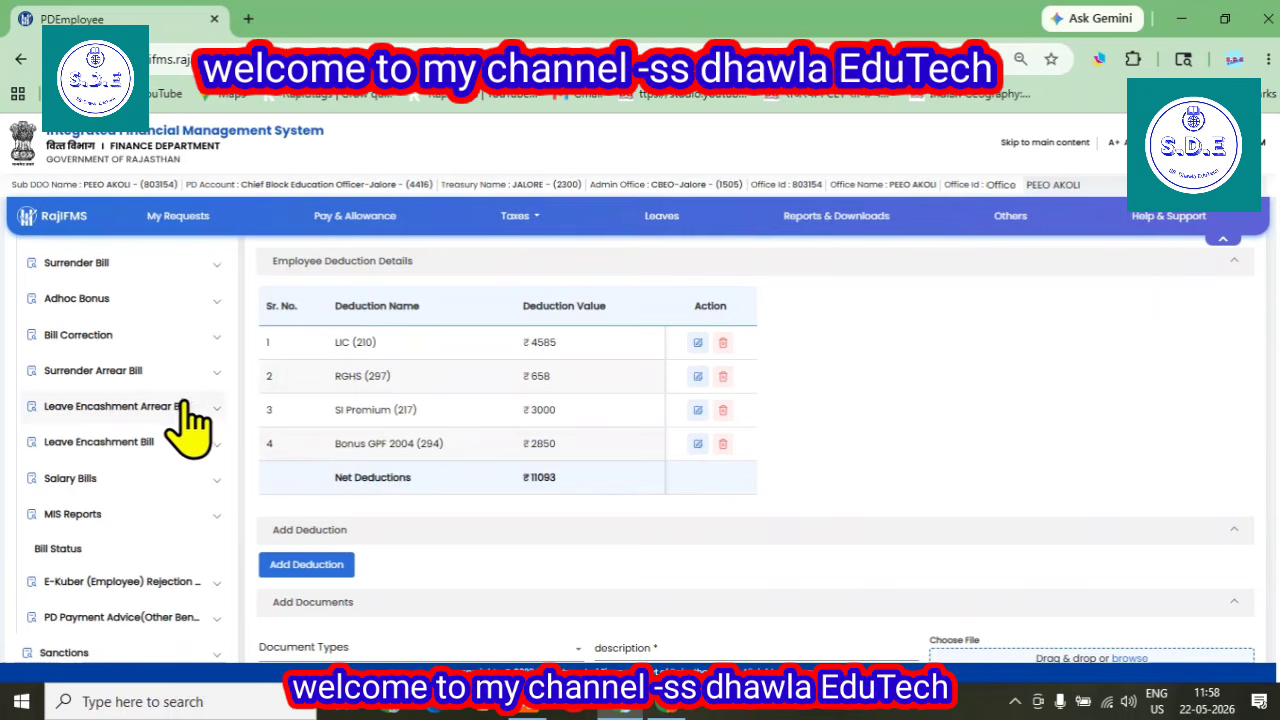
scroll(155, 425, "up", 1)
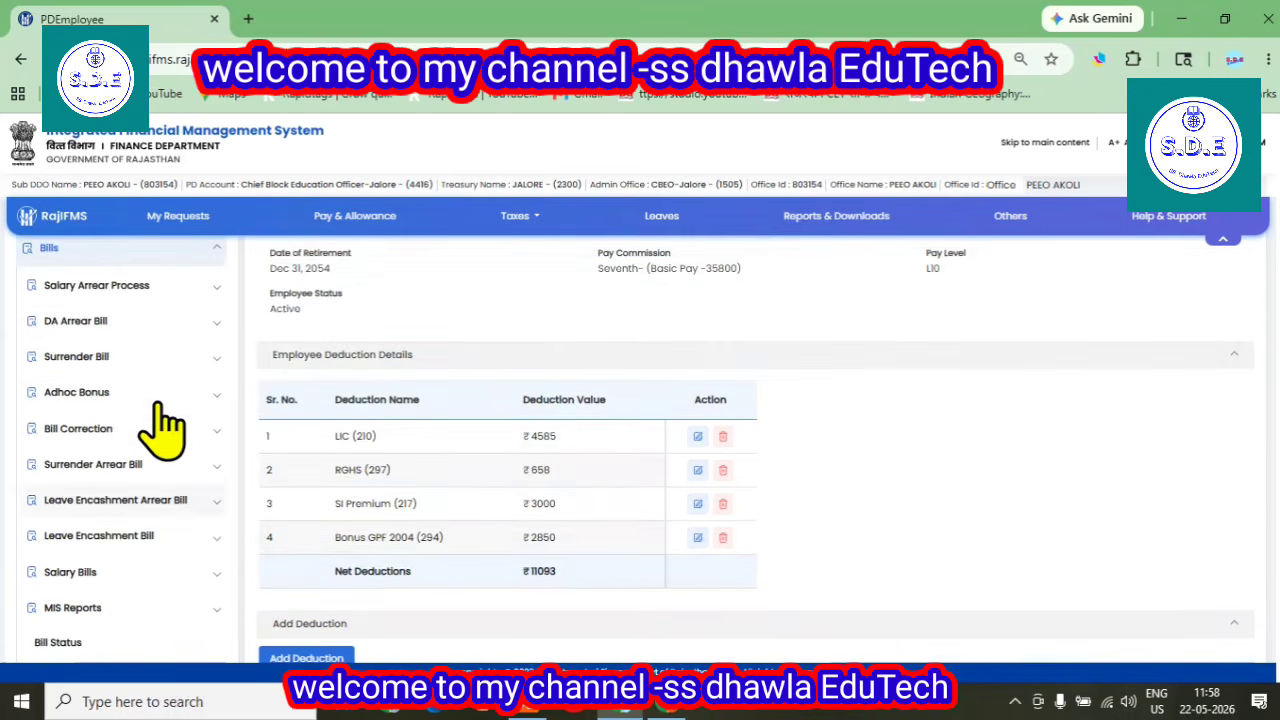
left_click(116, 321)
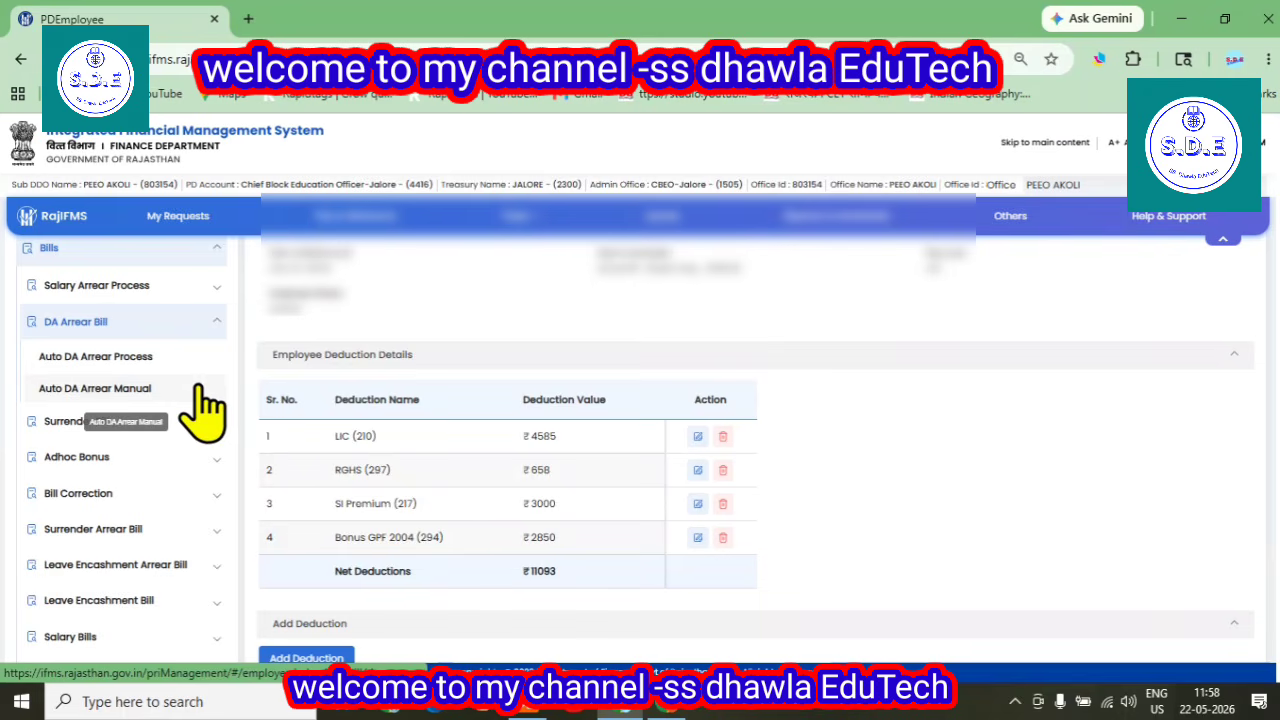
scroll(197, 400, "down", 3)
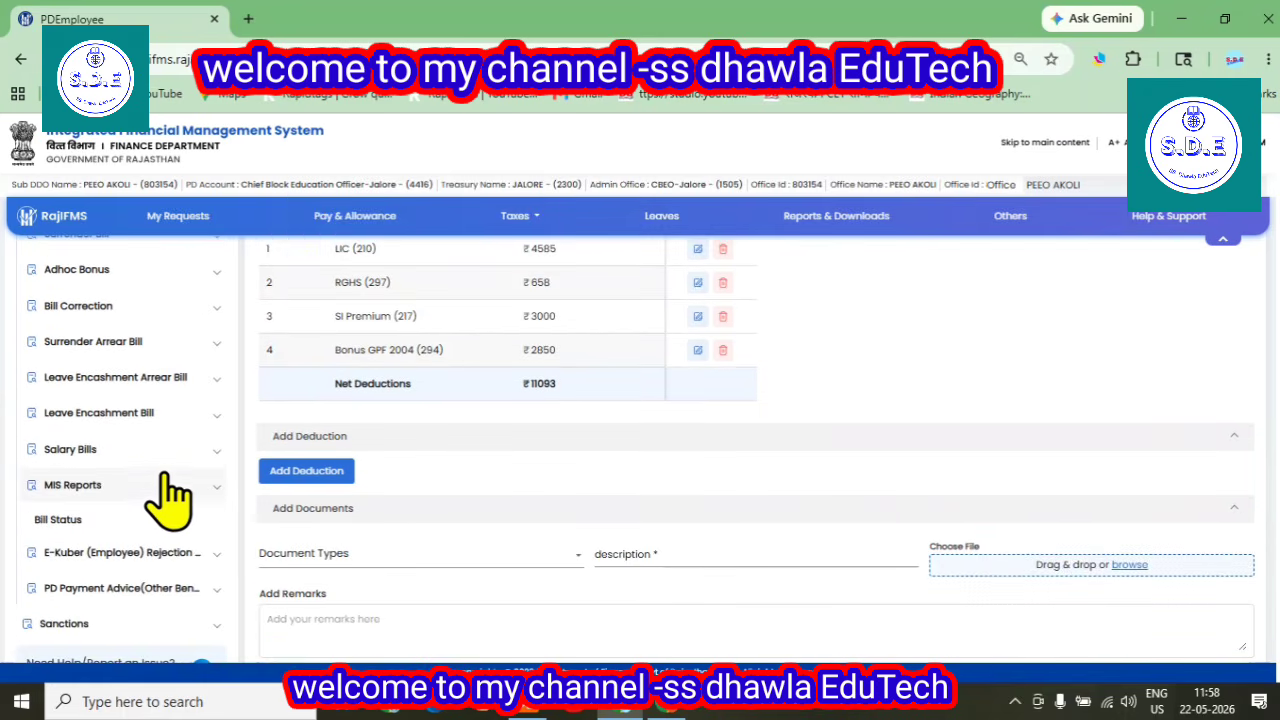
left_click(145, 458)
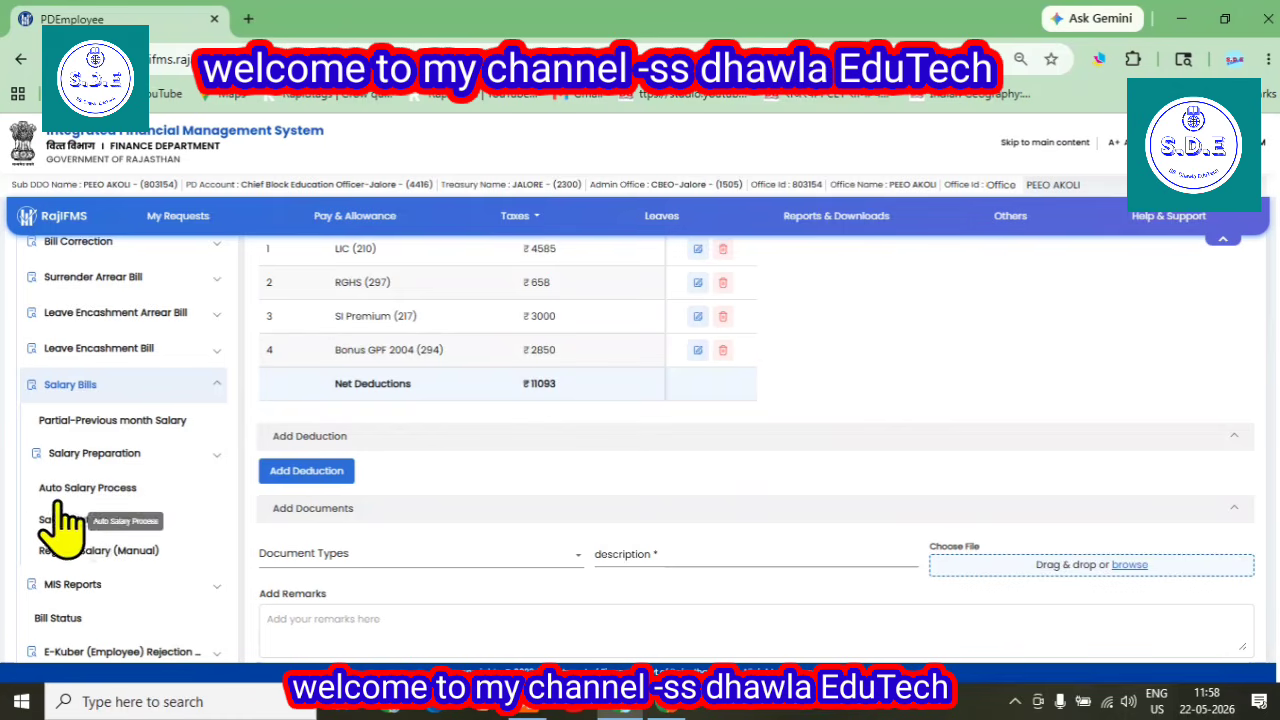
scroll(100, 430, "up", 2)
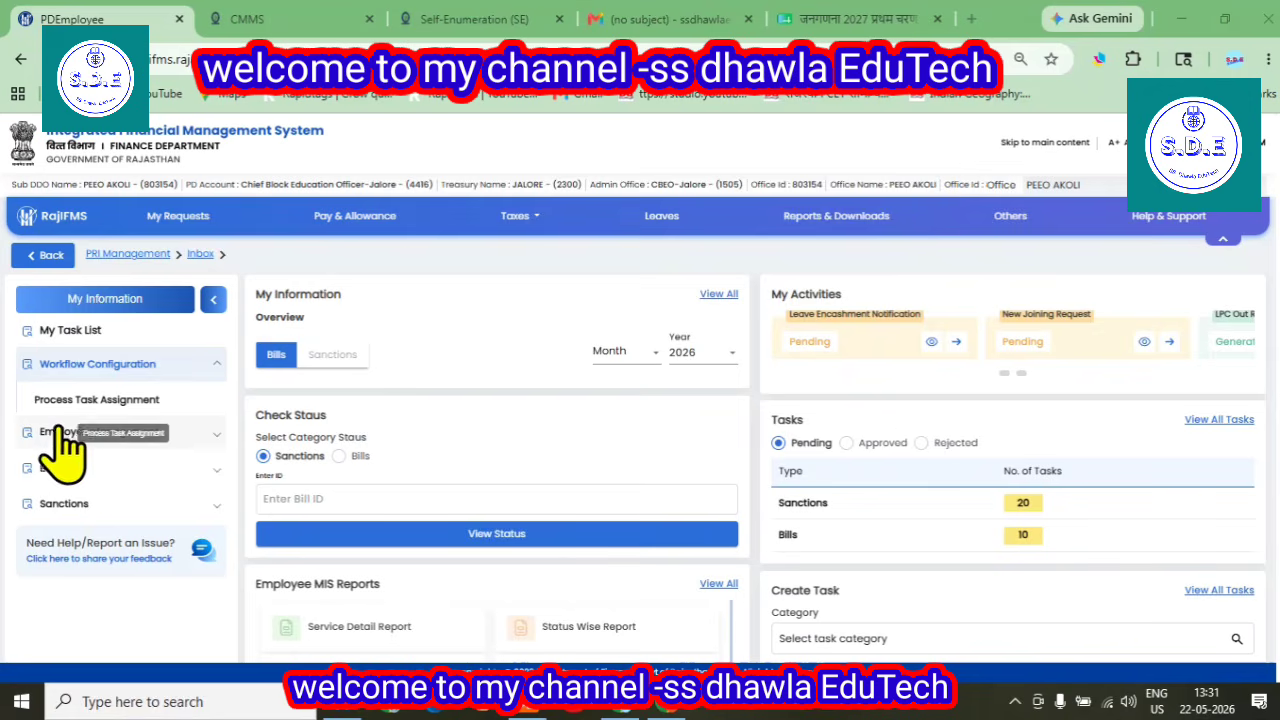
Open the DA Bulk Update (Office) page from the Masters under Employee Management
left_click(79, 462)
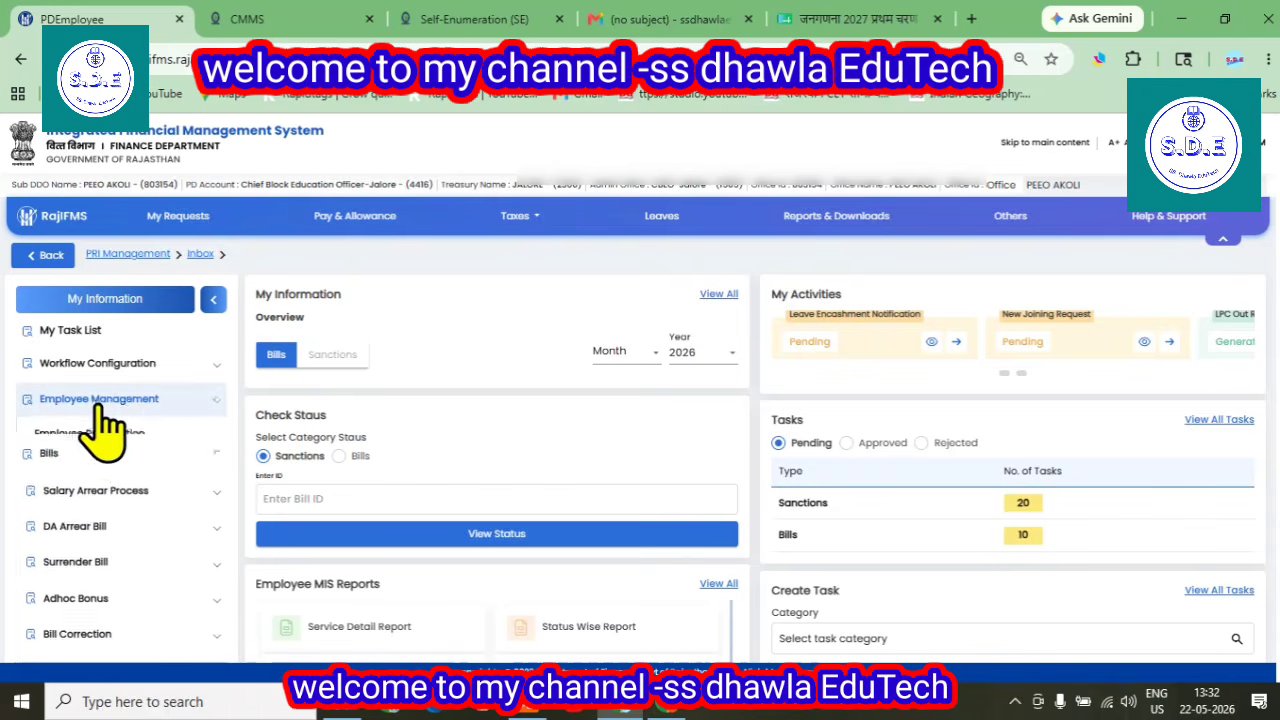
left_click(95, 400)
scroll(195, 425, "down", 3)
scroll(199, 437, "down", 1)
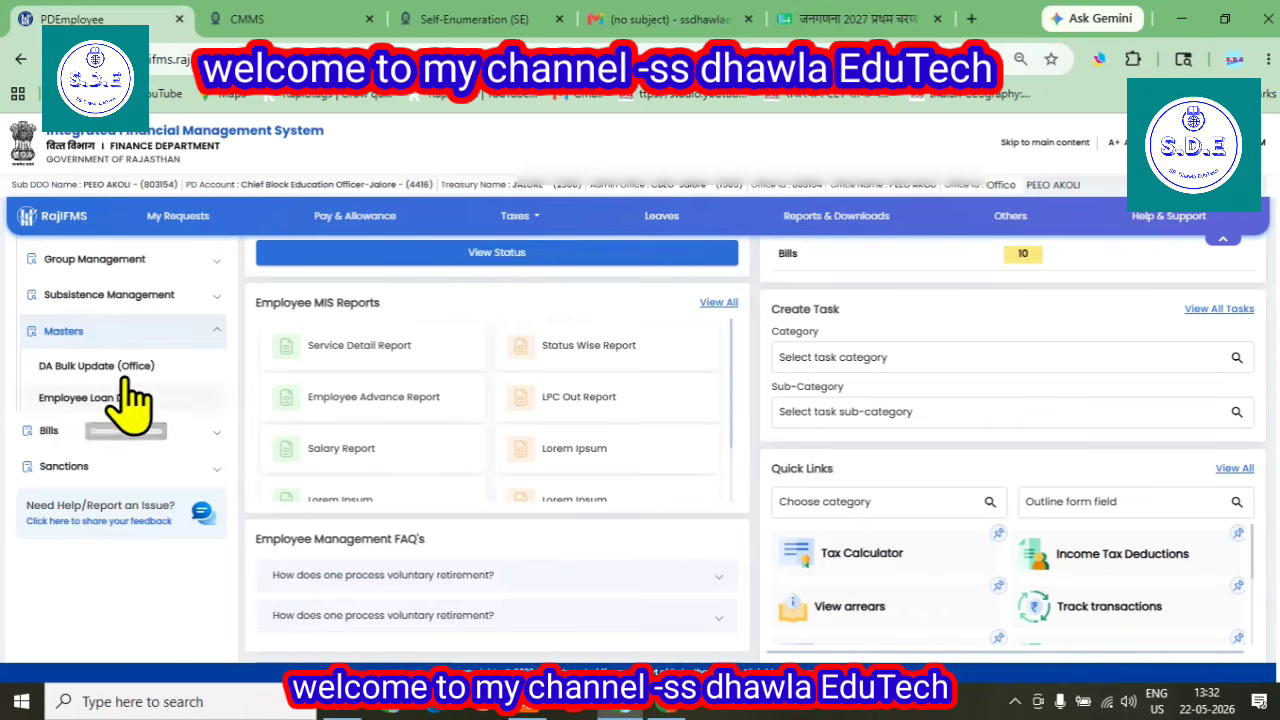
left_click(63, 331)
left_click(68, 338)
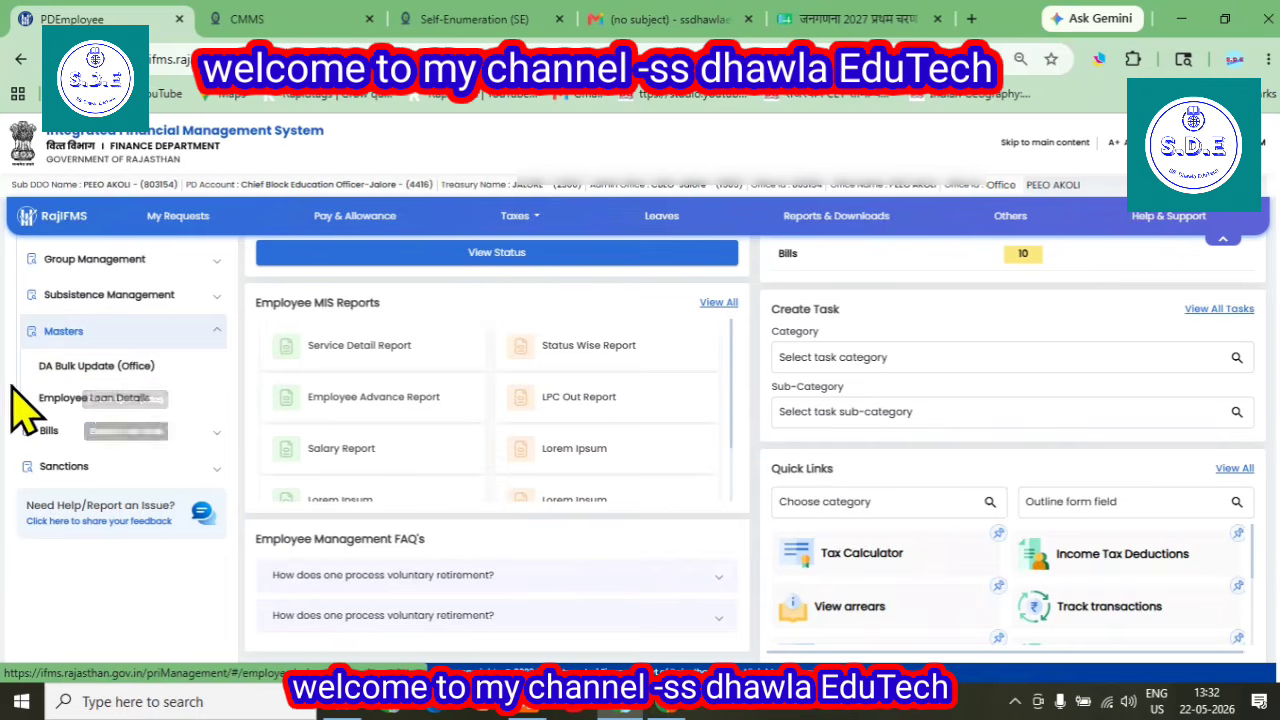
left_click(78, 368)
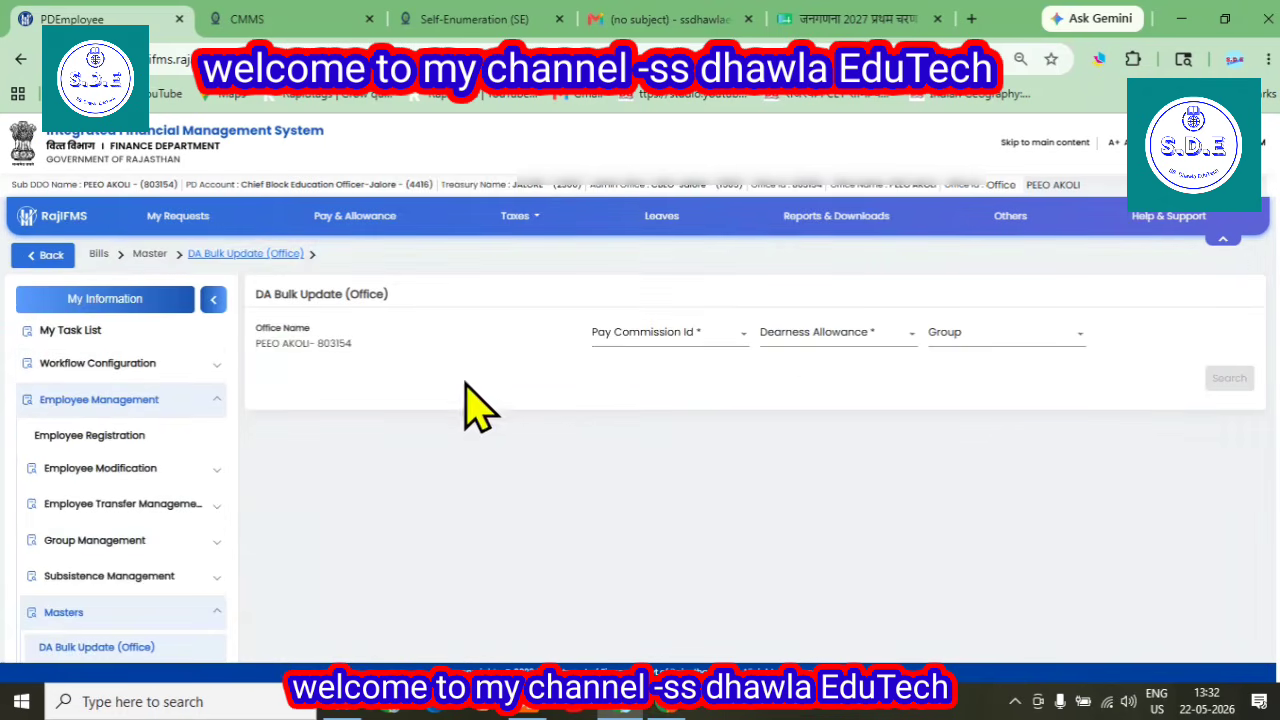
Search the DA Bulk Update for the Seventh pay commission, dearness allowance 60 and group AKOLI 2
left_click(640, 331)
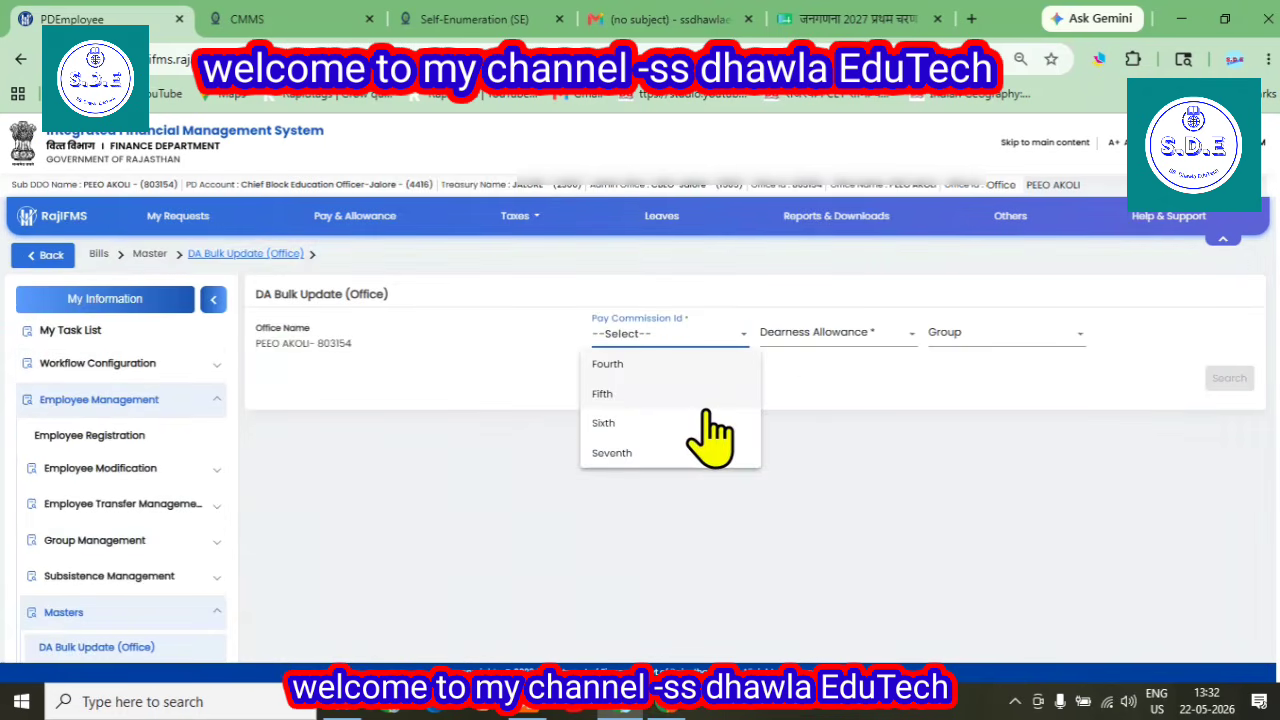
left_click(662, 448)
left_click(848, 334)
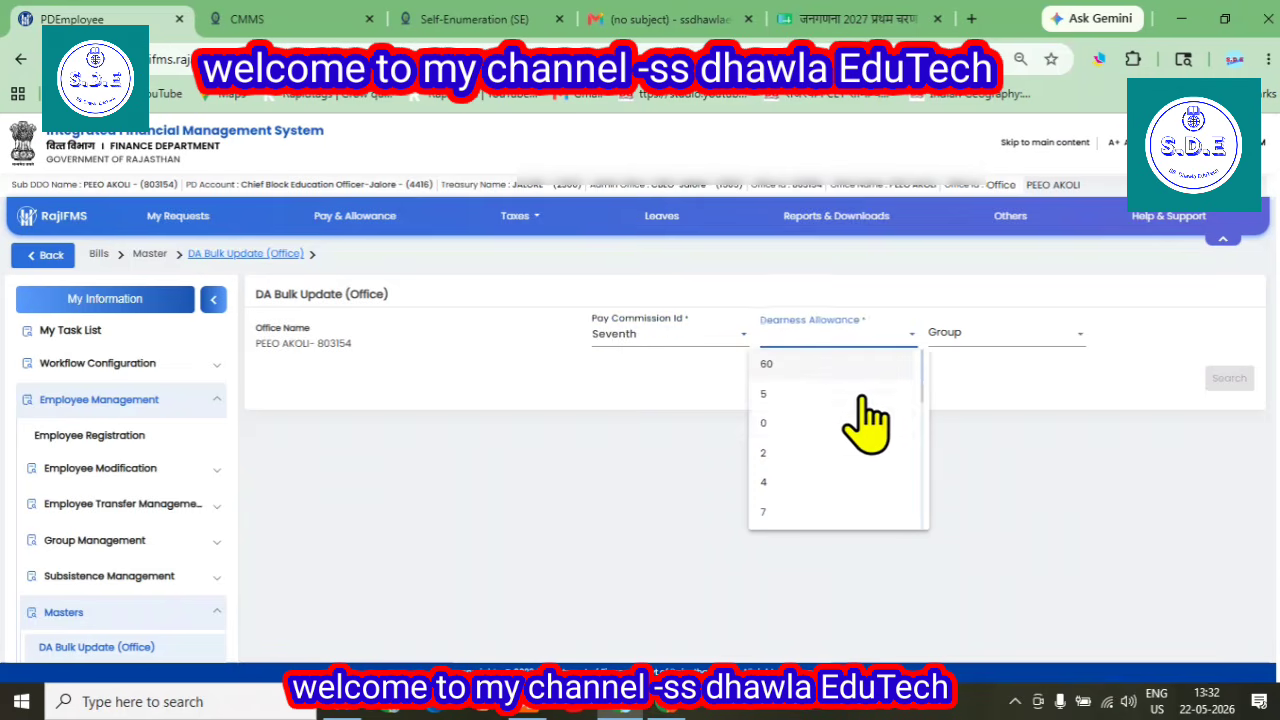
left_click(803, 365)
left_click(960, 335)
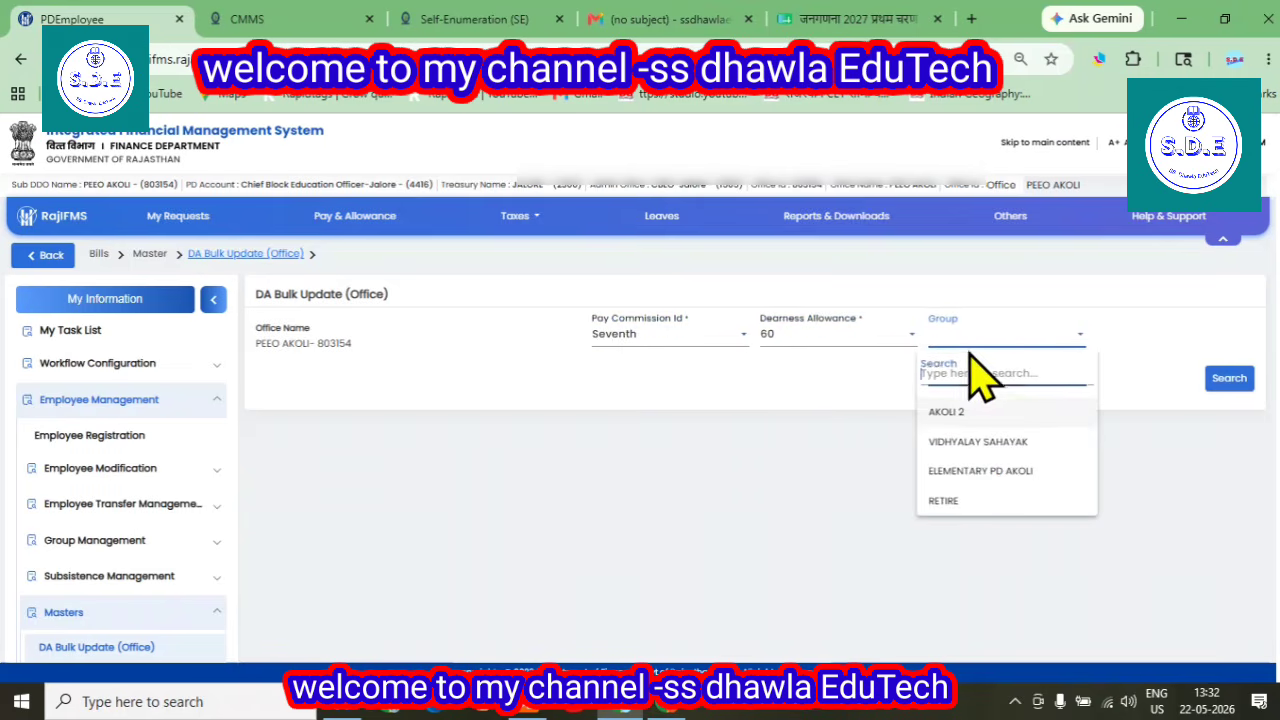
left_click(977, 411)
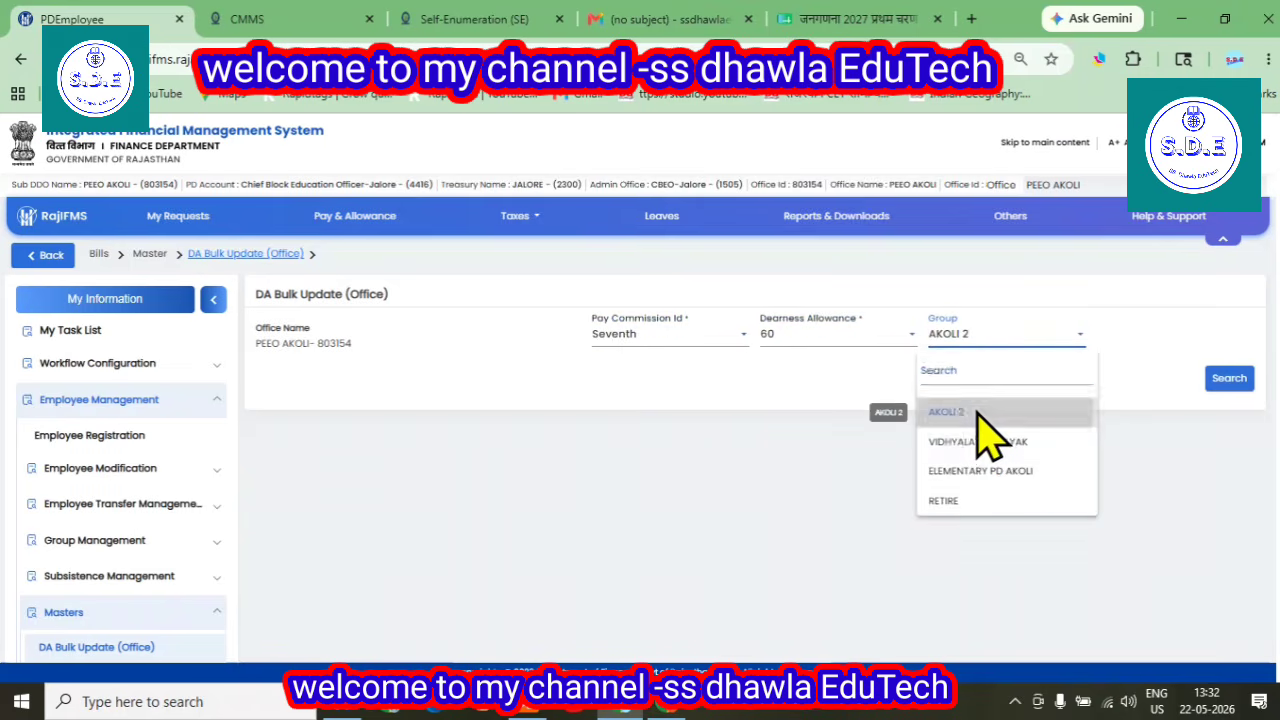
left_click(1222, 385)
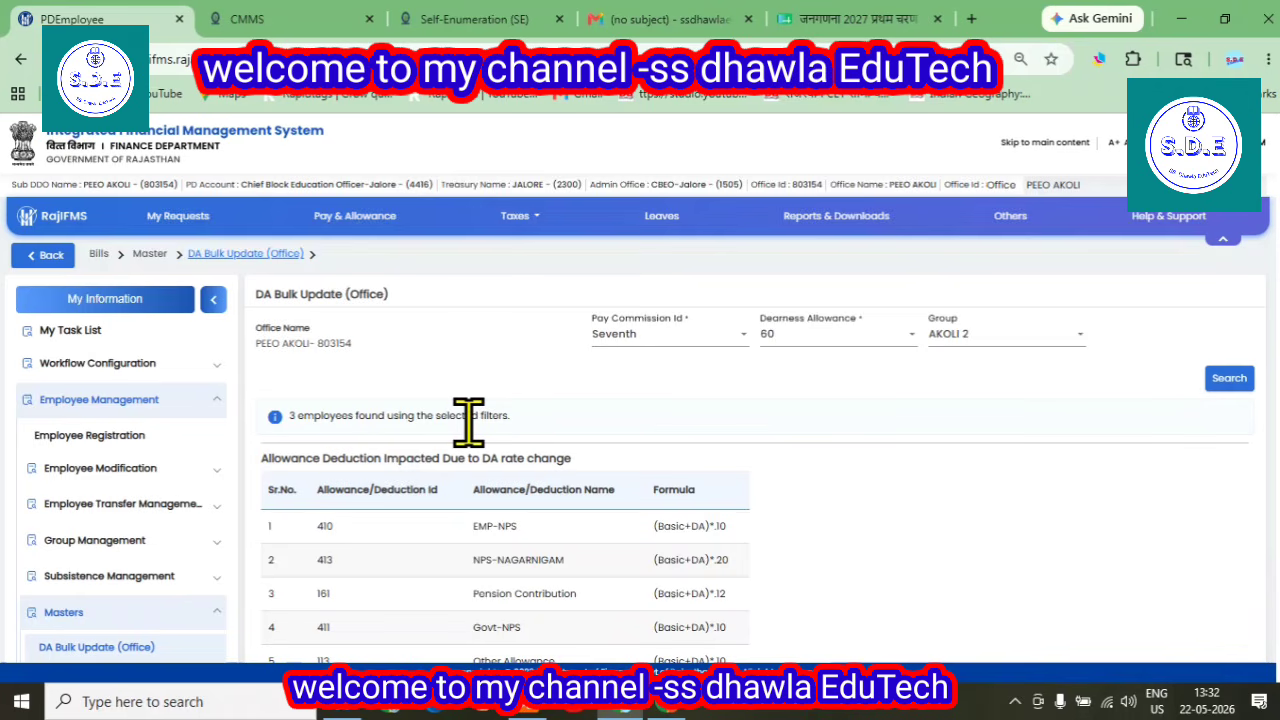
Show 20 items per page and review the allowances, deductions and formulas impacted by the DA rate change
scroll(476, 440, "down", 1)
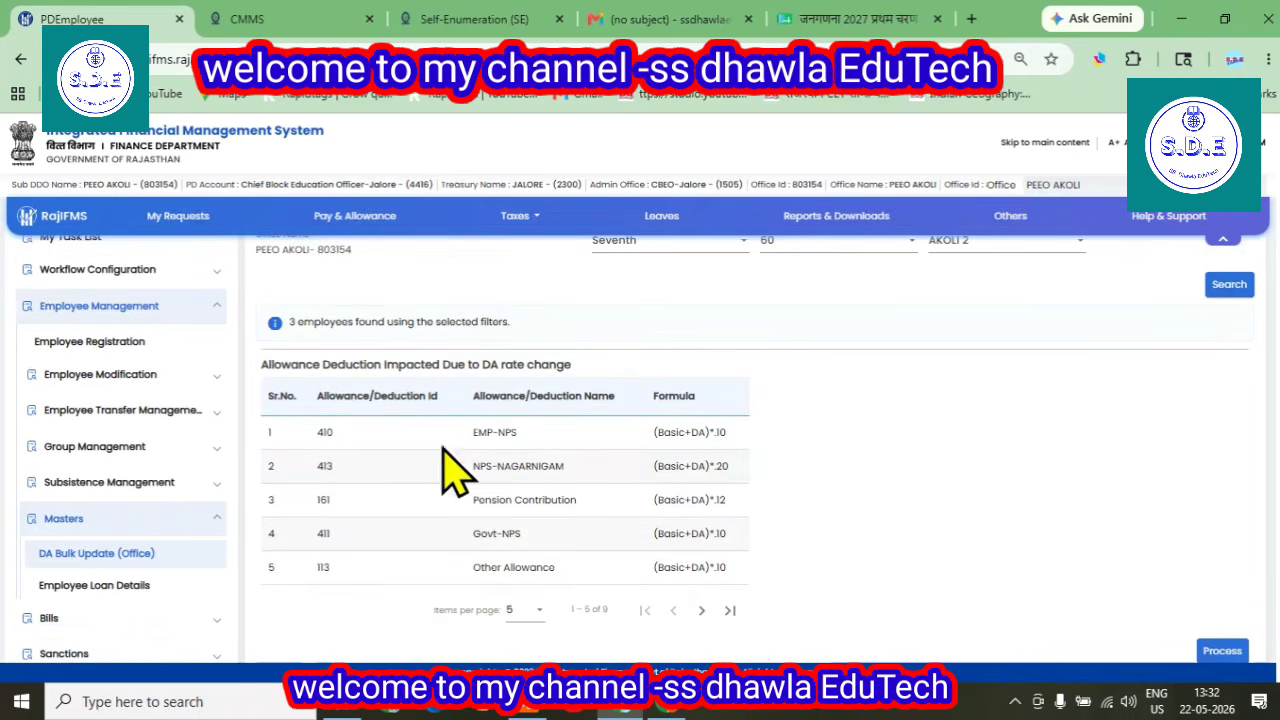
scroll(798, 505, "down", 1)
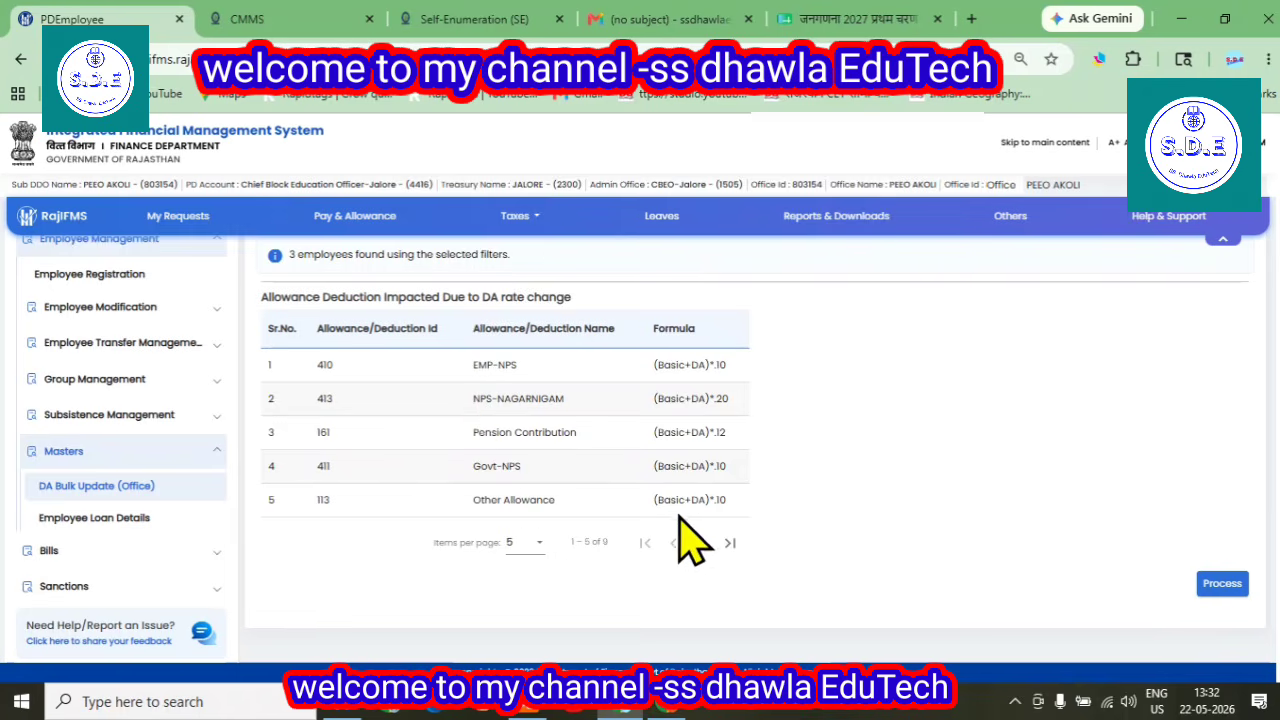
left_click(528, 548)
left_click(511, 611)
scroll(571, 505, "down", 2)
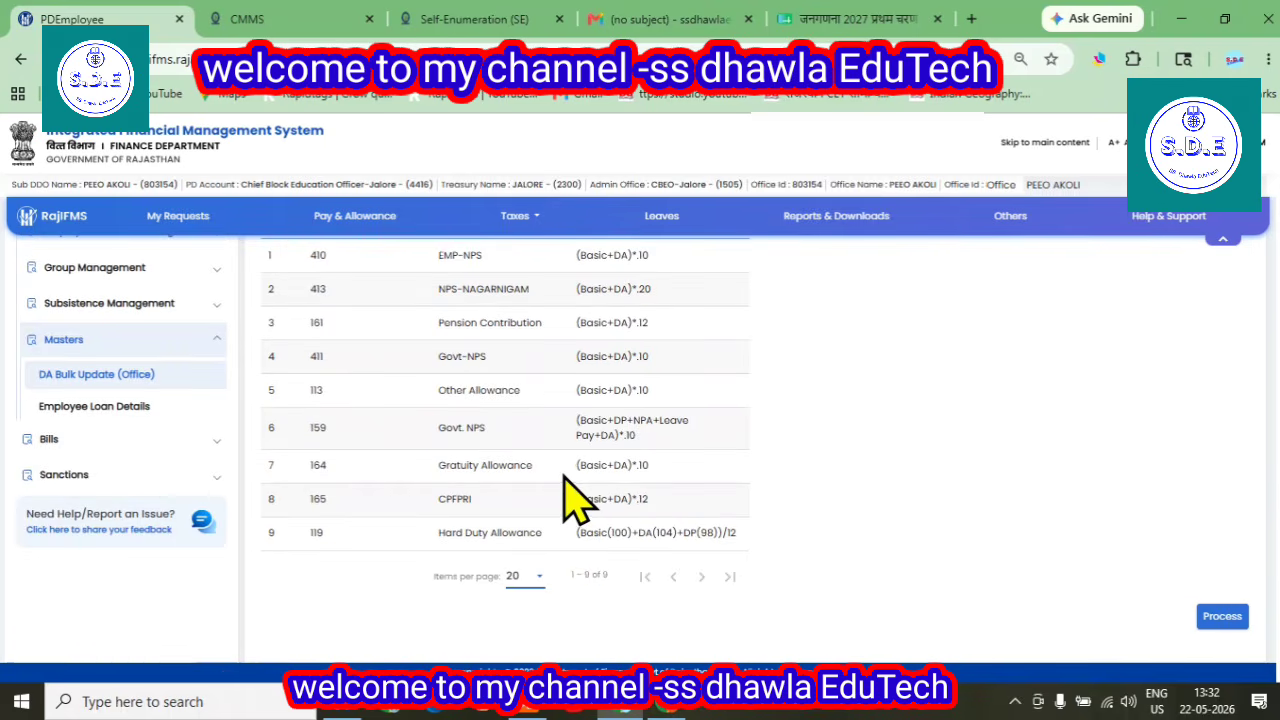
scroll(460, 425, "up", 1)
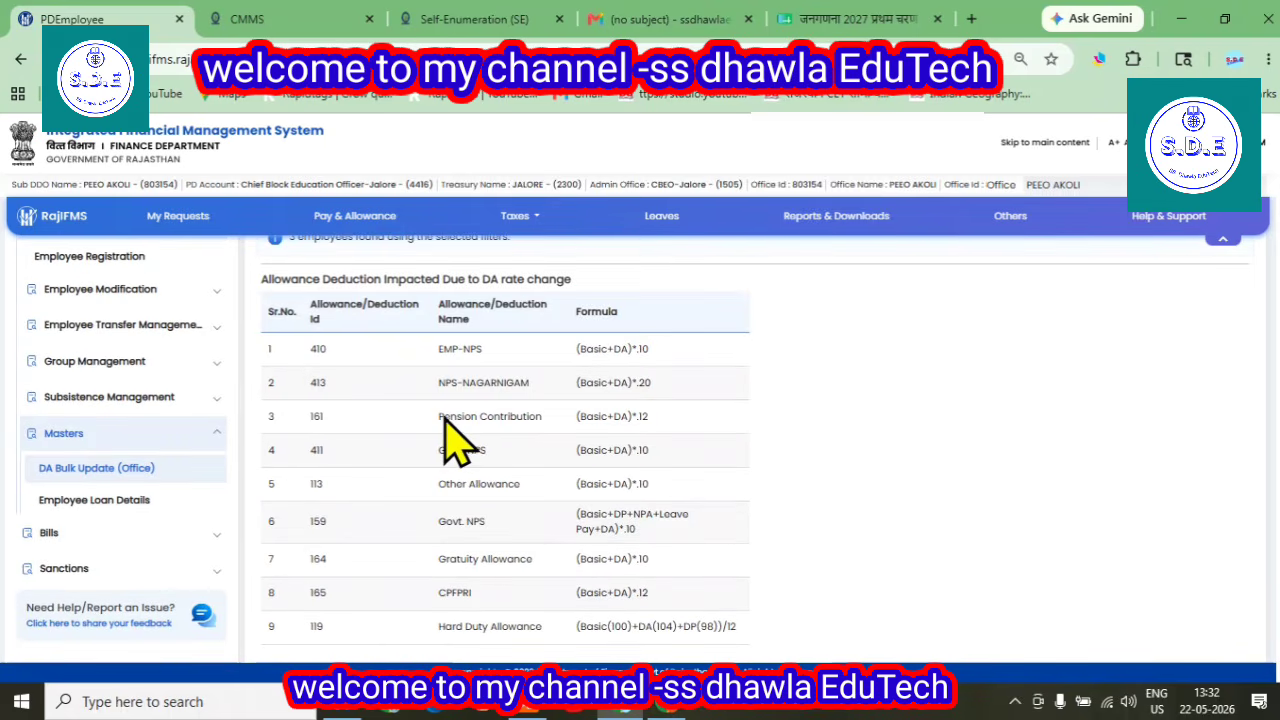
scroll(605, 455, "down", 1)
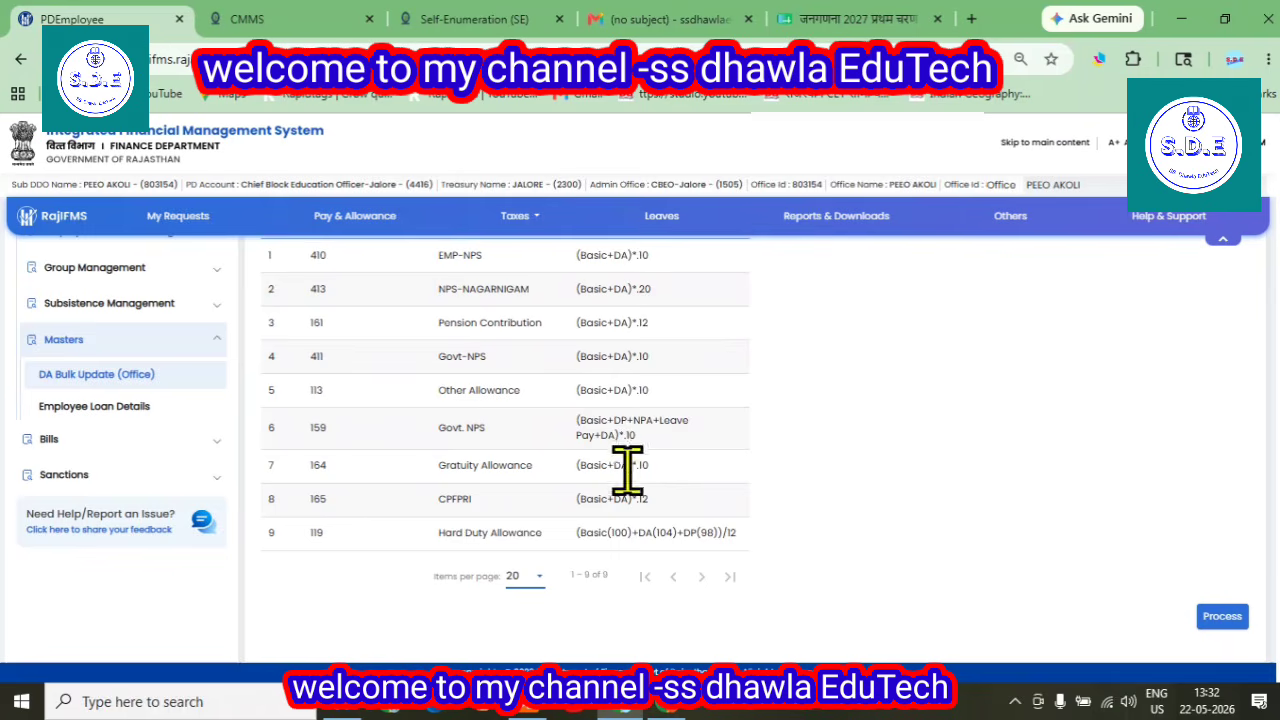
scroll(575, 540, "up", 1)
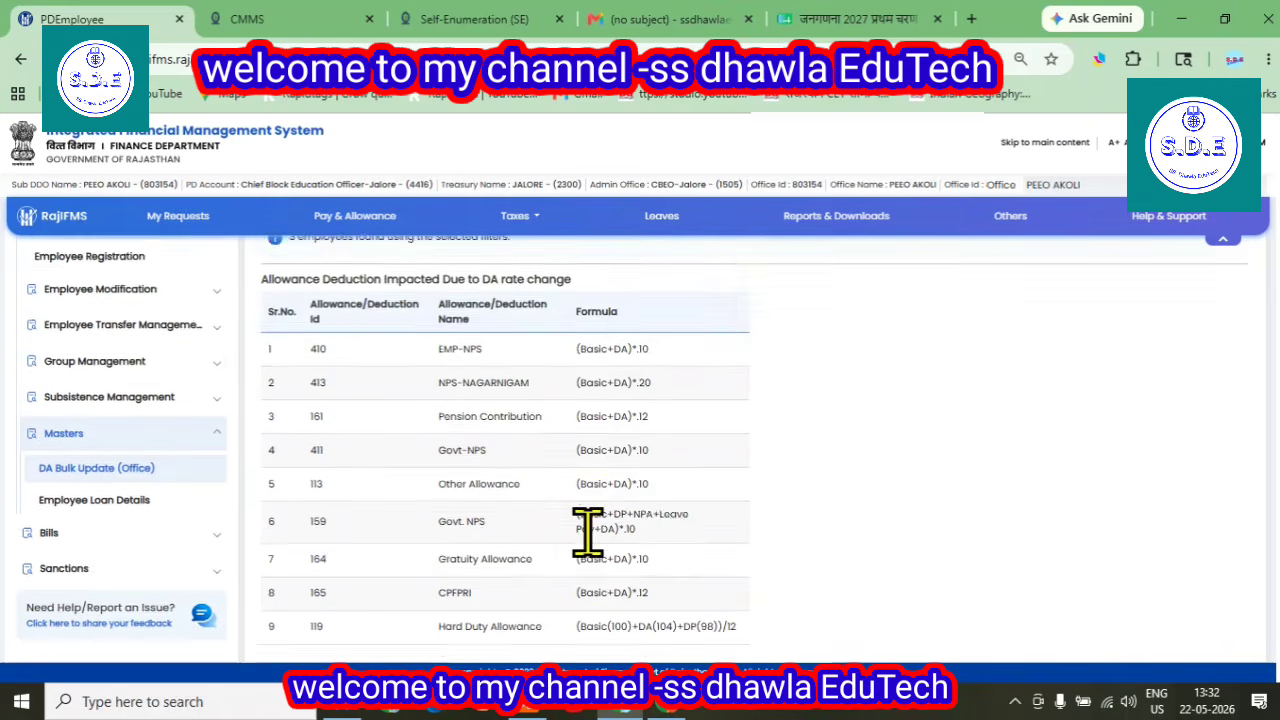
scroll(610, 530, "up", 1)
scroll(330, 465, "down", 1)
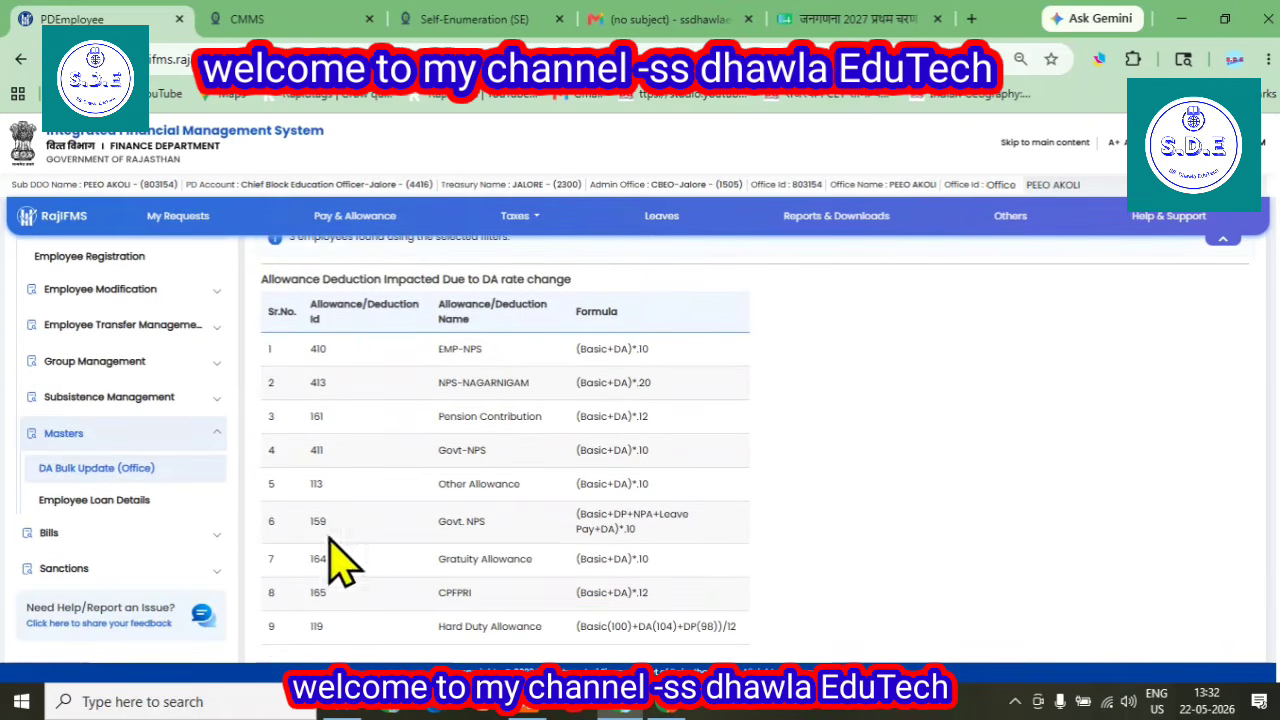
scroll(340, 560, "down", 1)
Open the Allowance Sanction (Individual) page under Salary Sanctions and list all employees
scroll(63, 492, "down", 3)
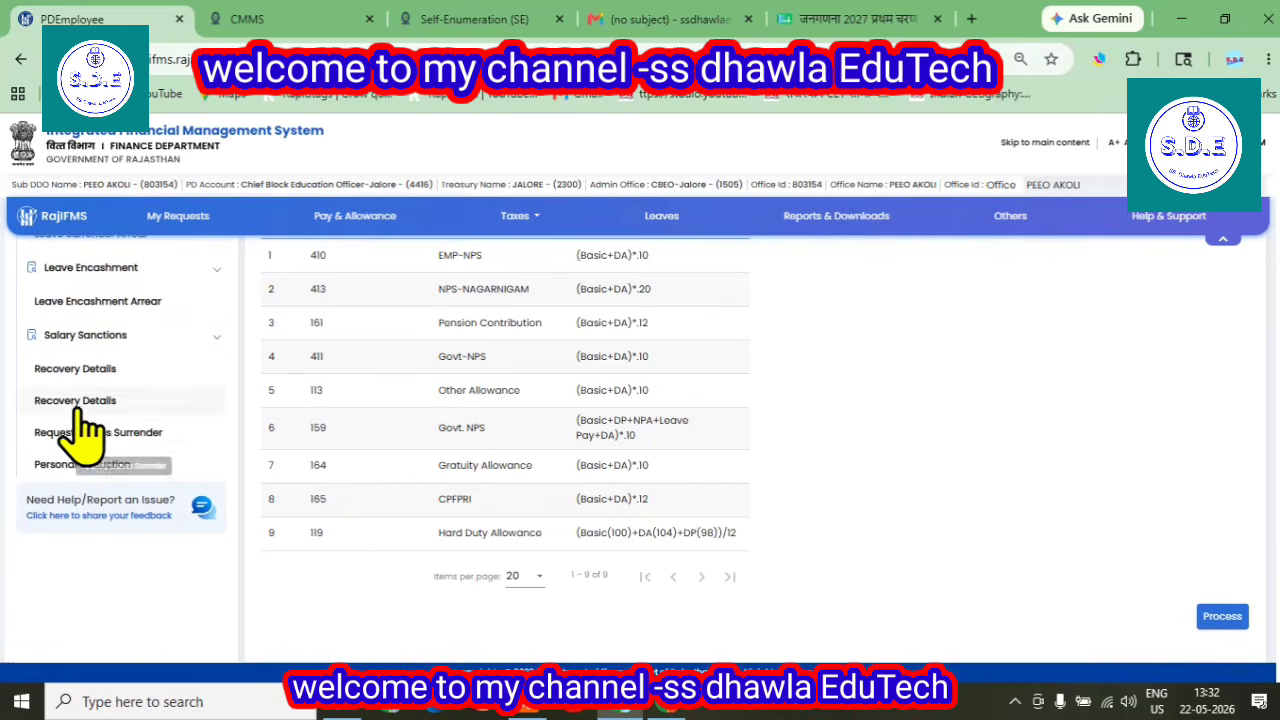
scroll(85, 425, "up", 3)
scroll(180, 480, "down", 3)
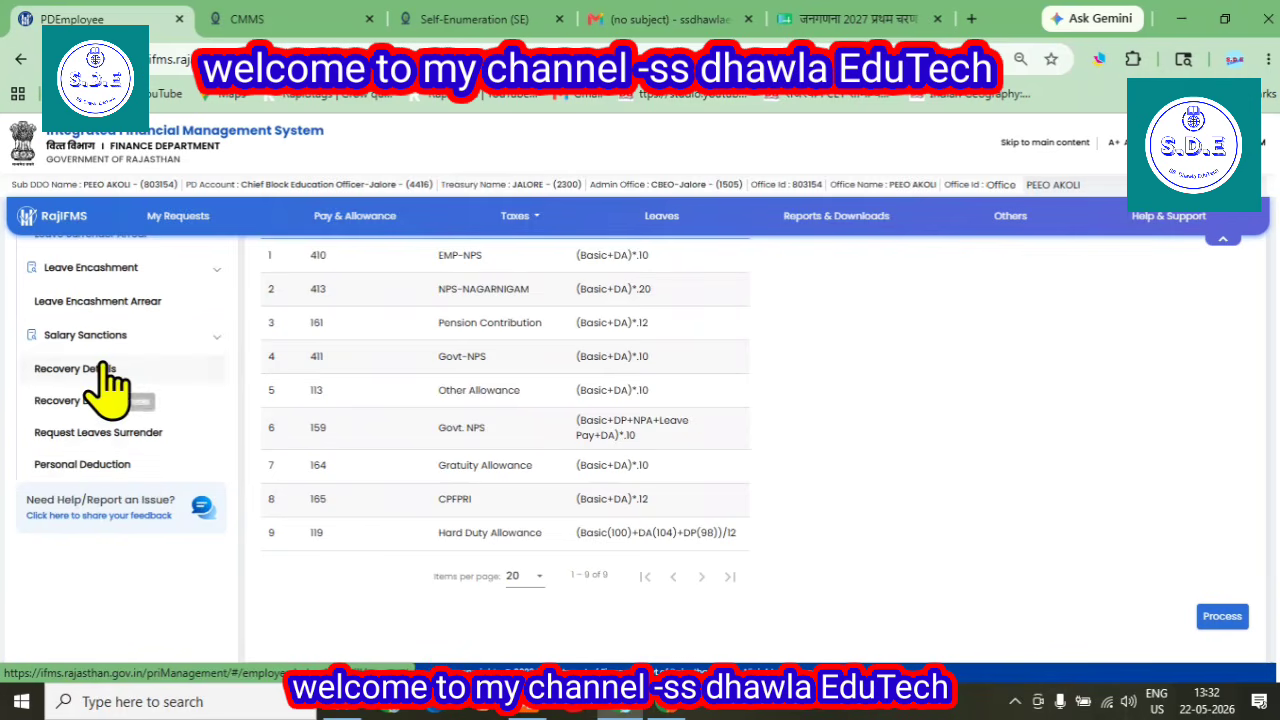
left_click(90, 335)
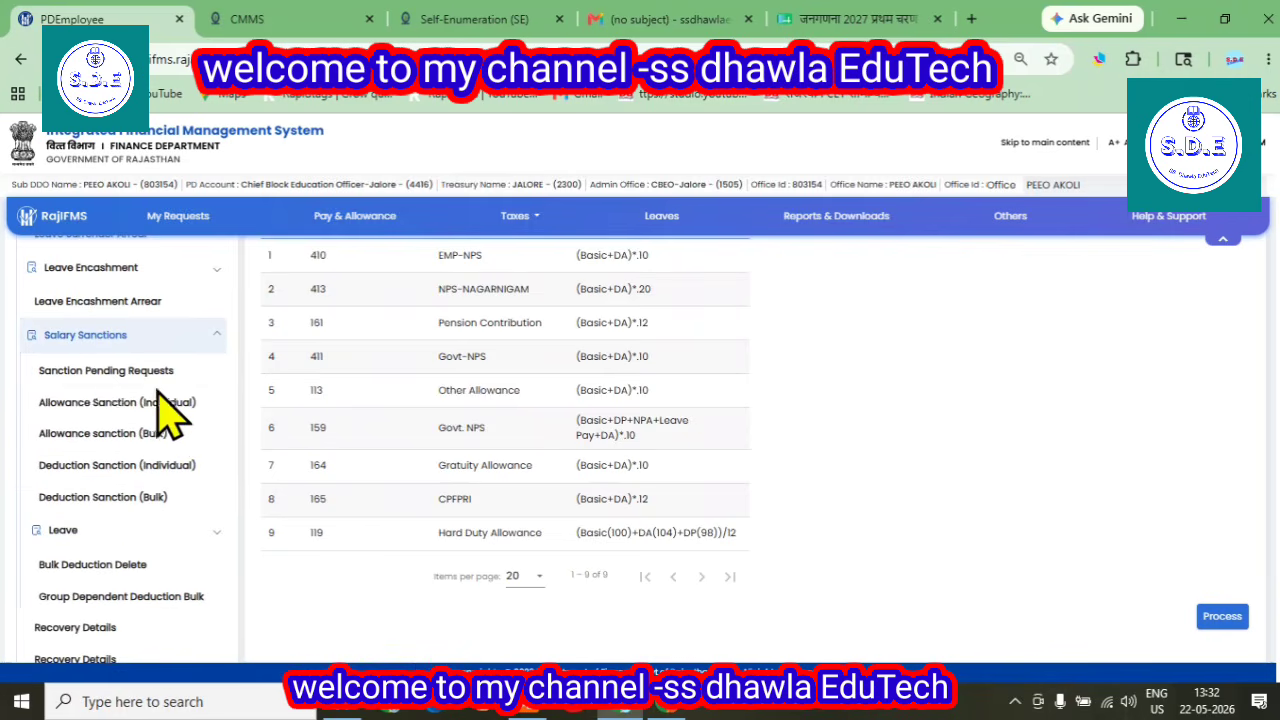
left_click(72, 404)
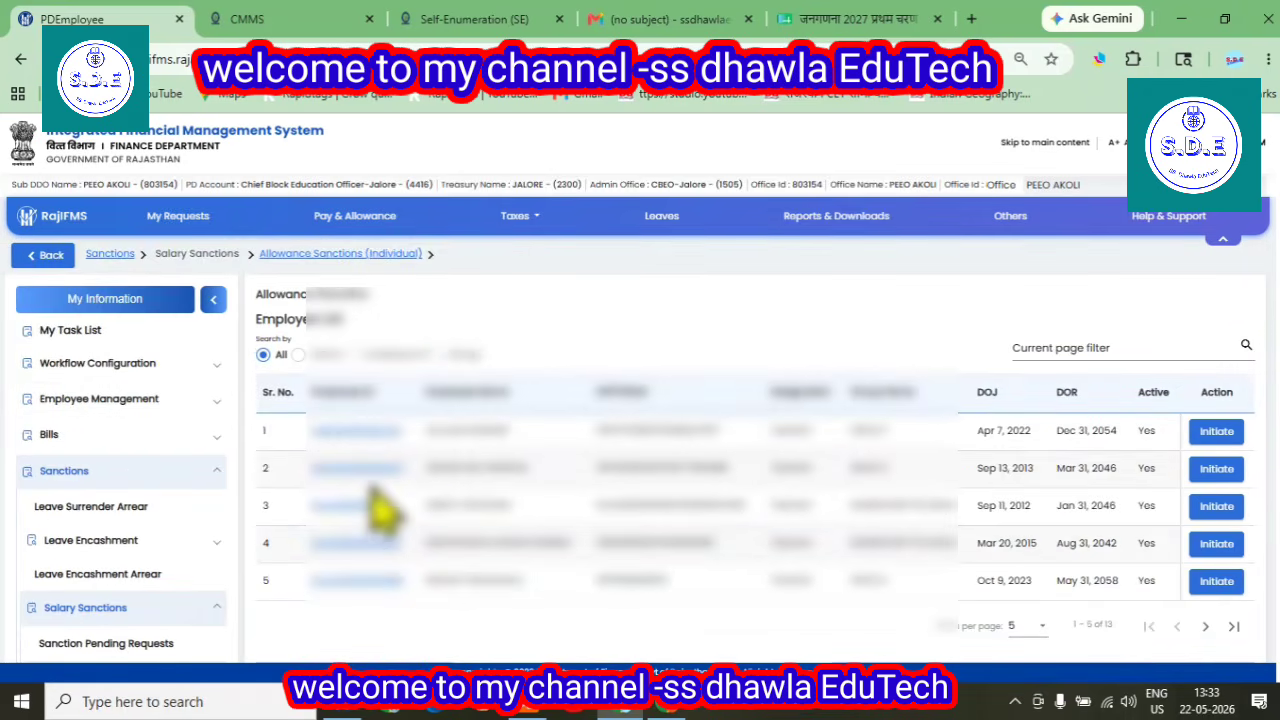
Initiate an allowance sanction for the first employee, inspect the edit form of the Dearness Allowances entry, and close it without changes
left_click(1215, 431)
scroll(450, 490, "down", 3)
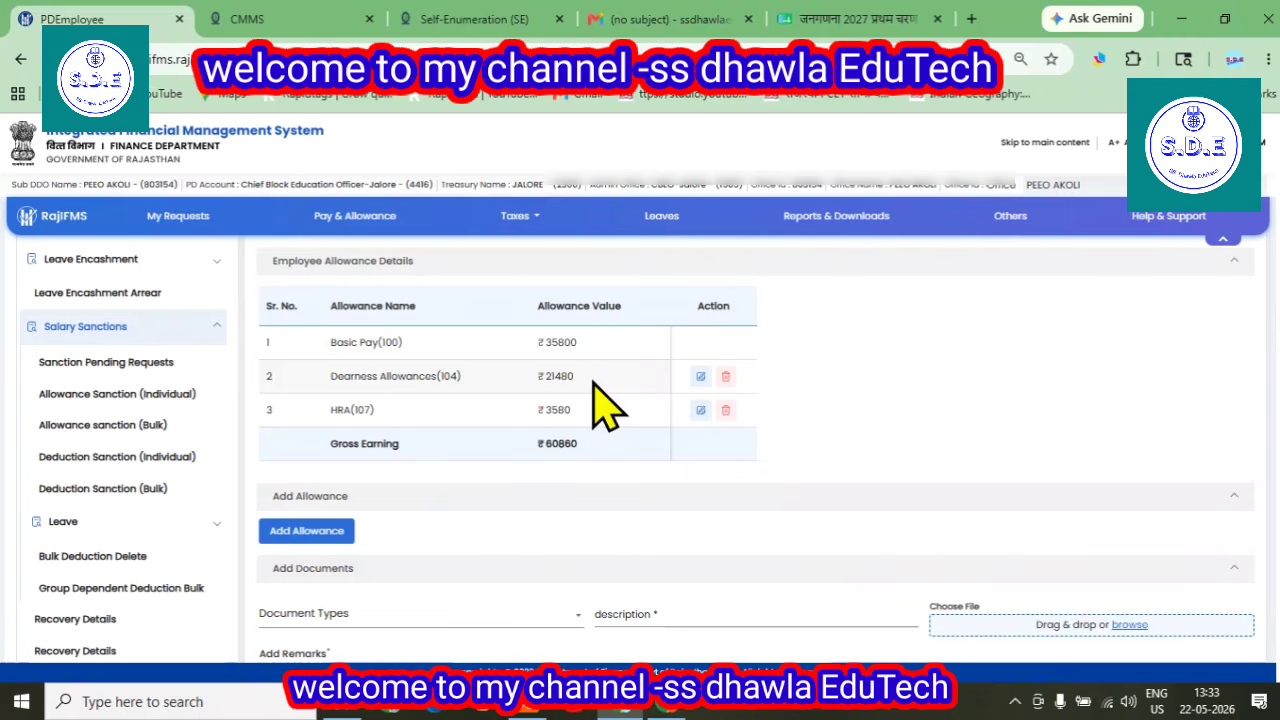
left_click(700, 377)
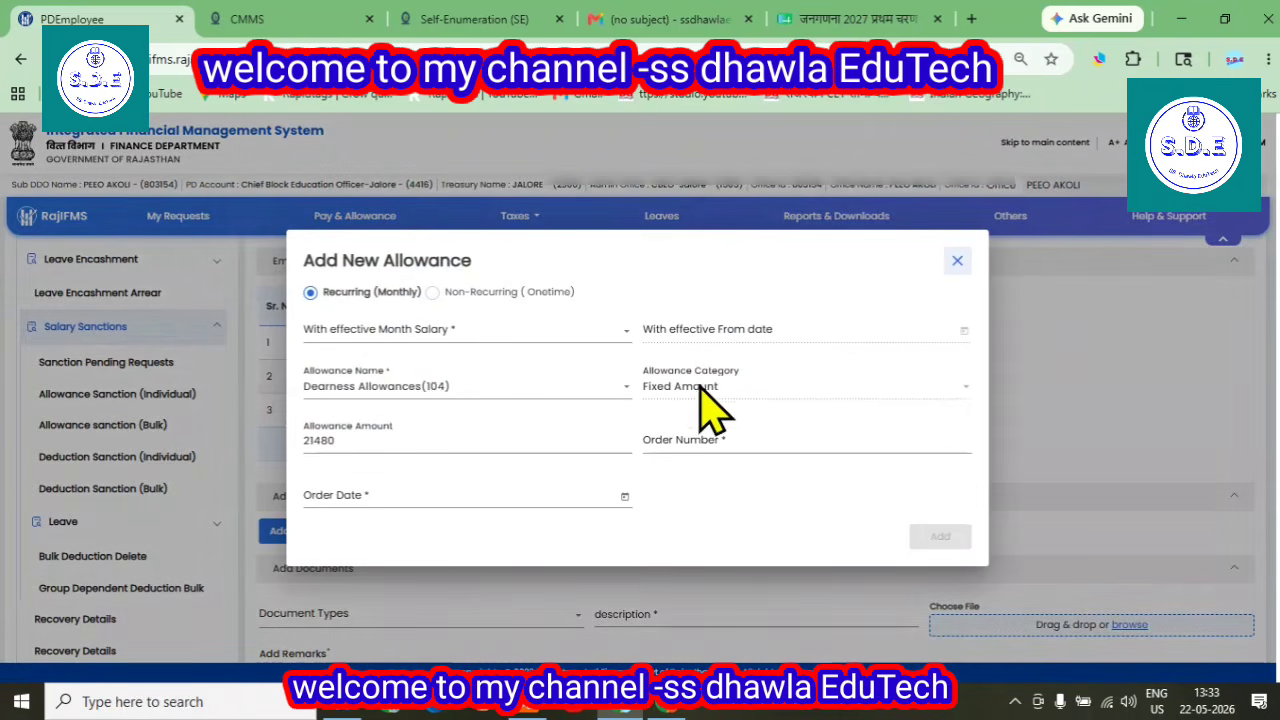
left_click(957, 261)
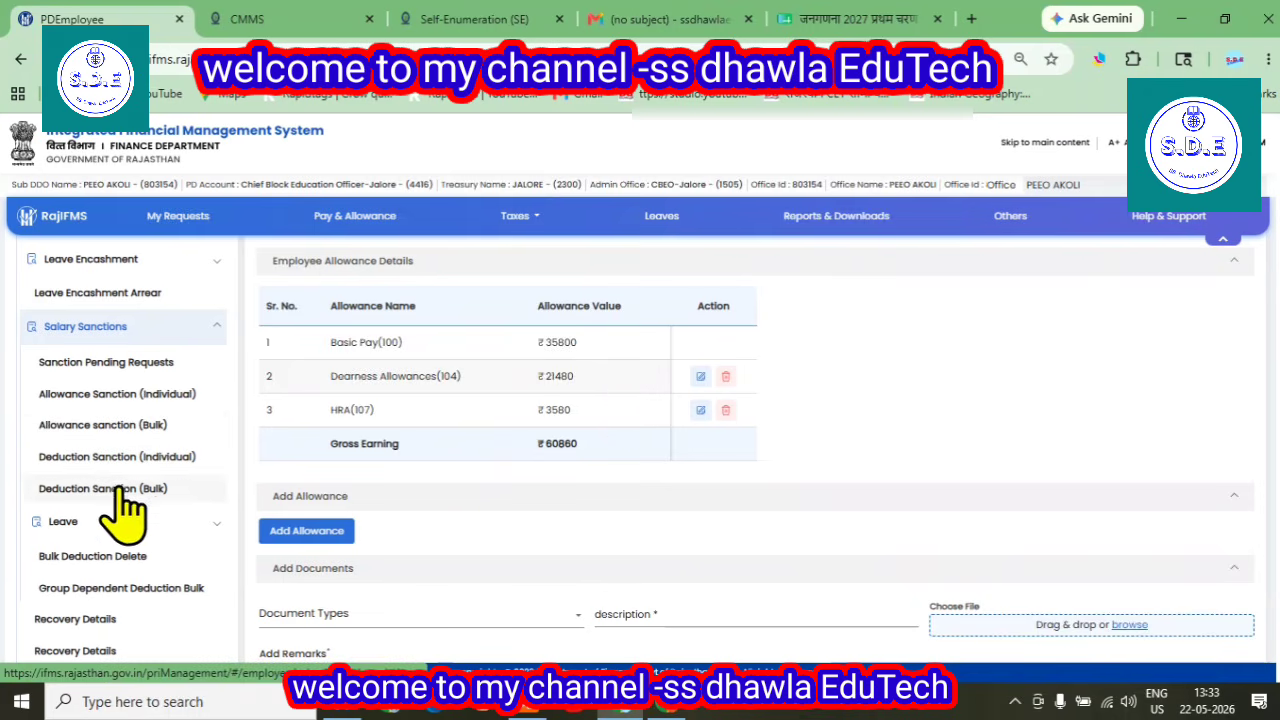
Open the Deduction Sanction (Individual) page, list all employees, initiate a sanction for the first one, and review the deduction details
left_click(100, 460)
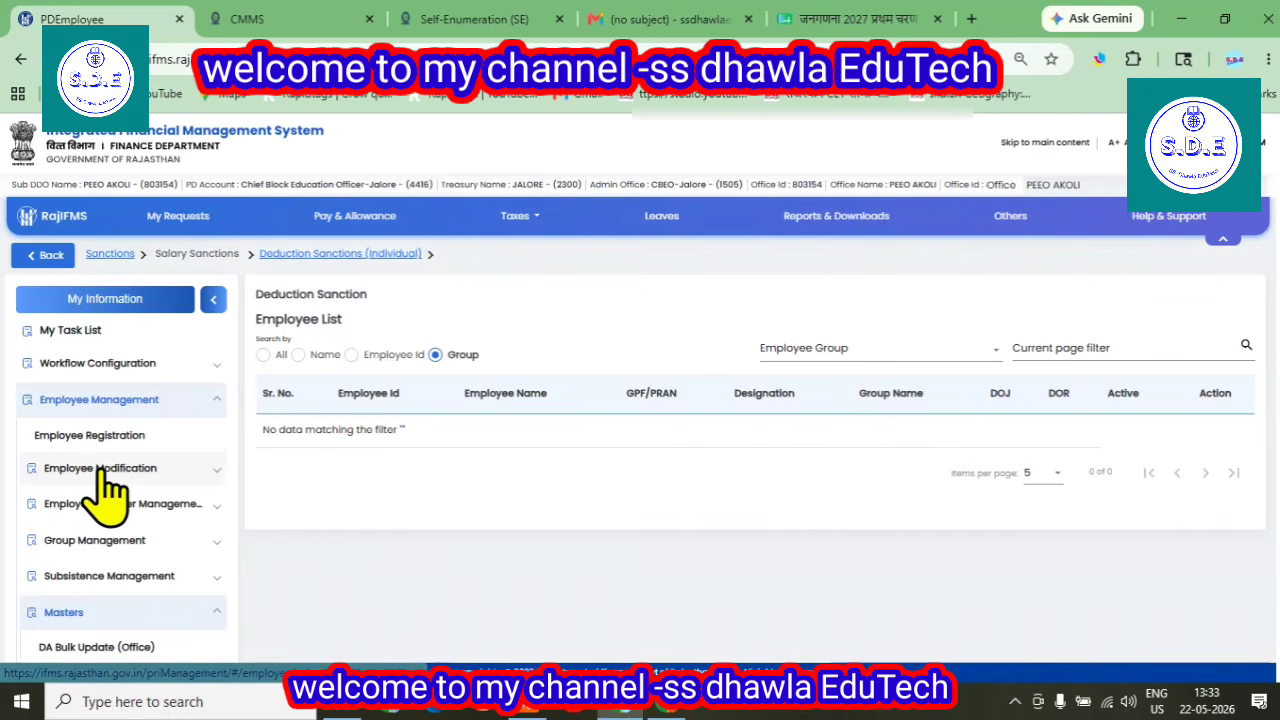
left_click(263, 354)
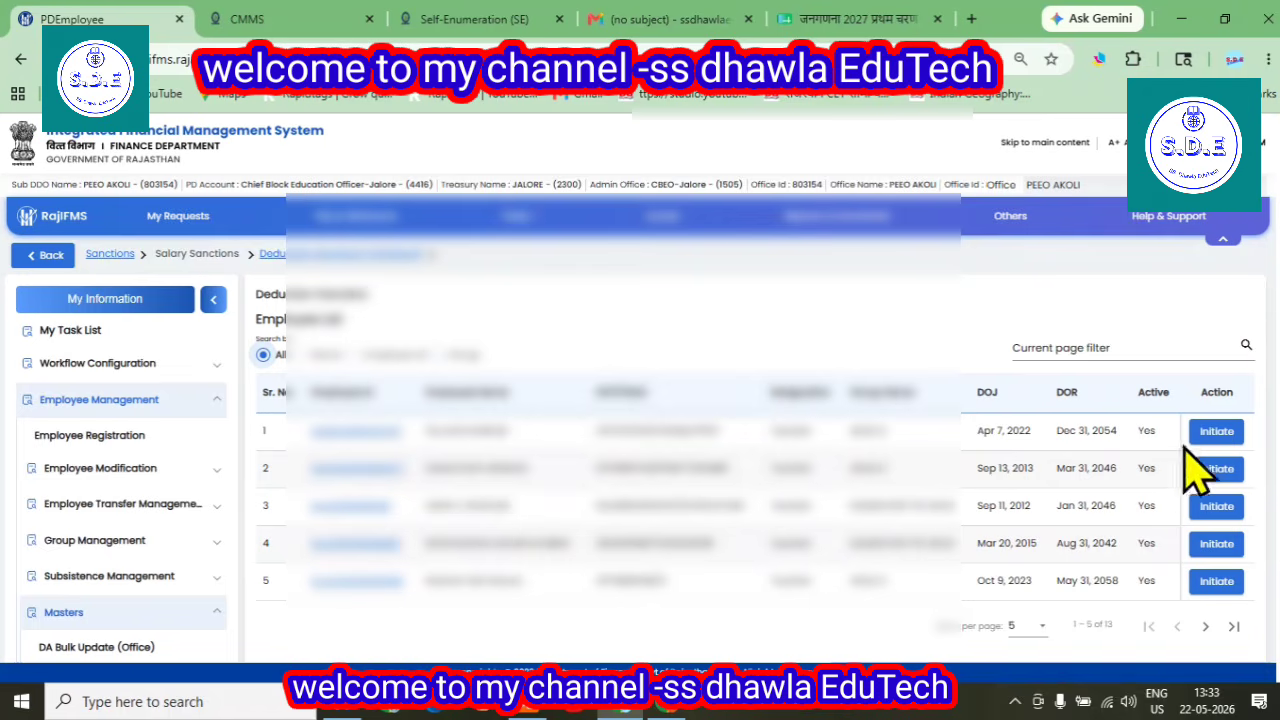
left_click(1214, 434)
scroll(680, 460, "down", 5)
scroll(672, 462, "up", 1)
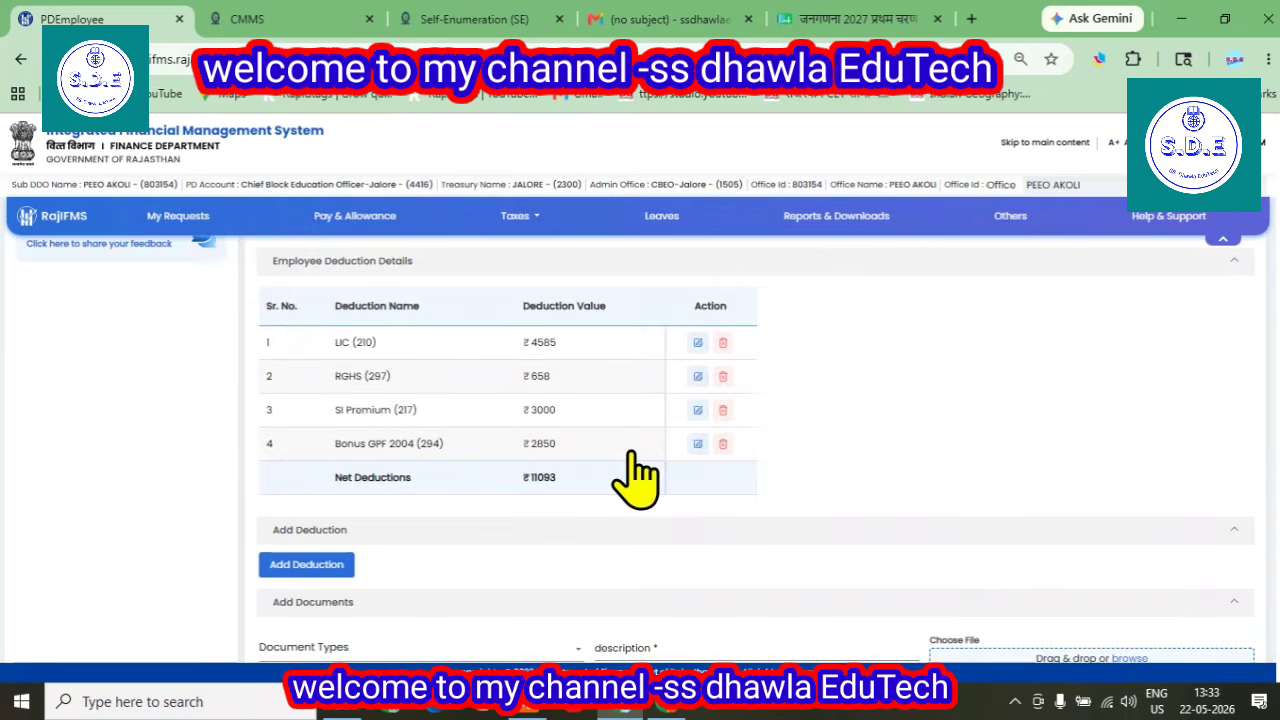